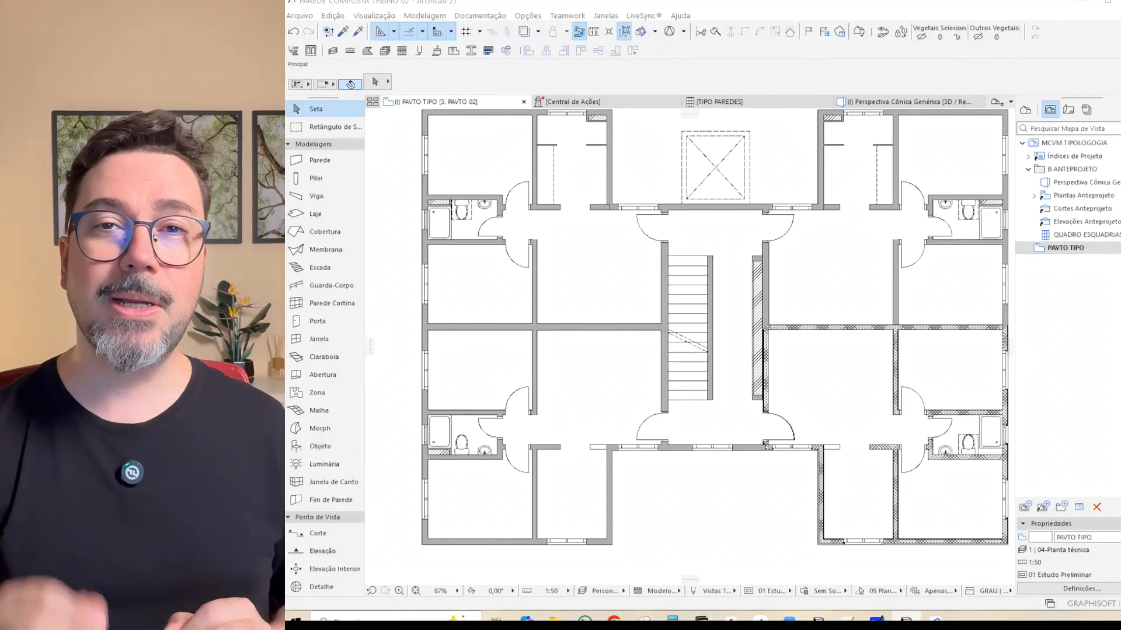
- Examine the PAVTO TIPO floor plan, comparing the solid grey walls with the hatched walls of the lower-right apartment
scroll(745, 436, down, 2)
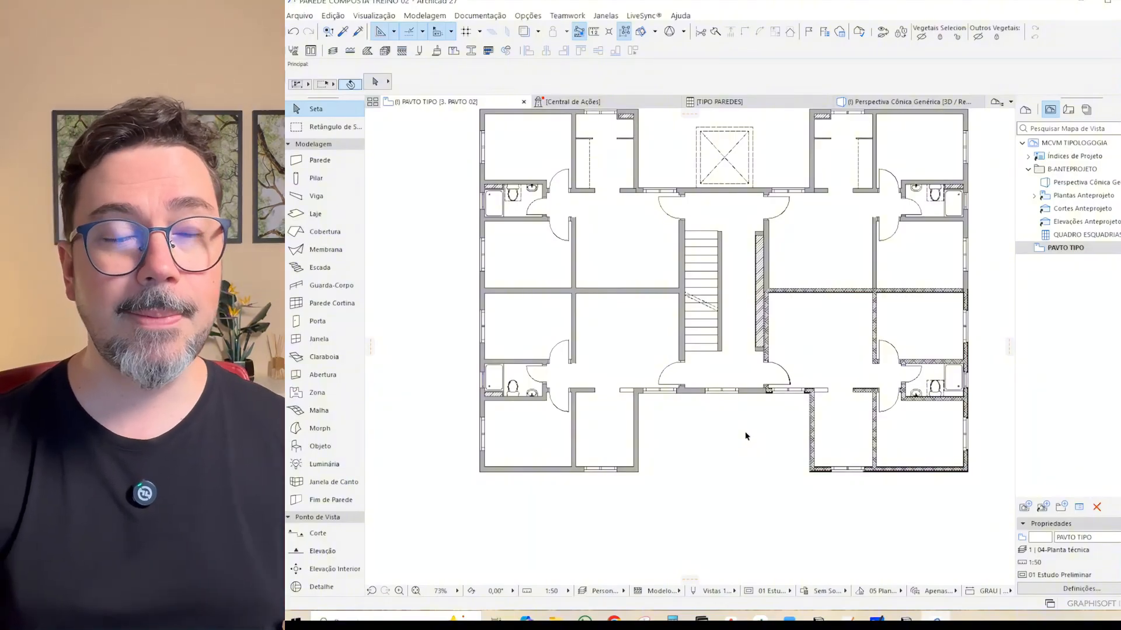
scroll(726, 461, up, 3)
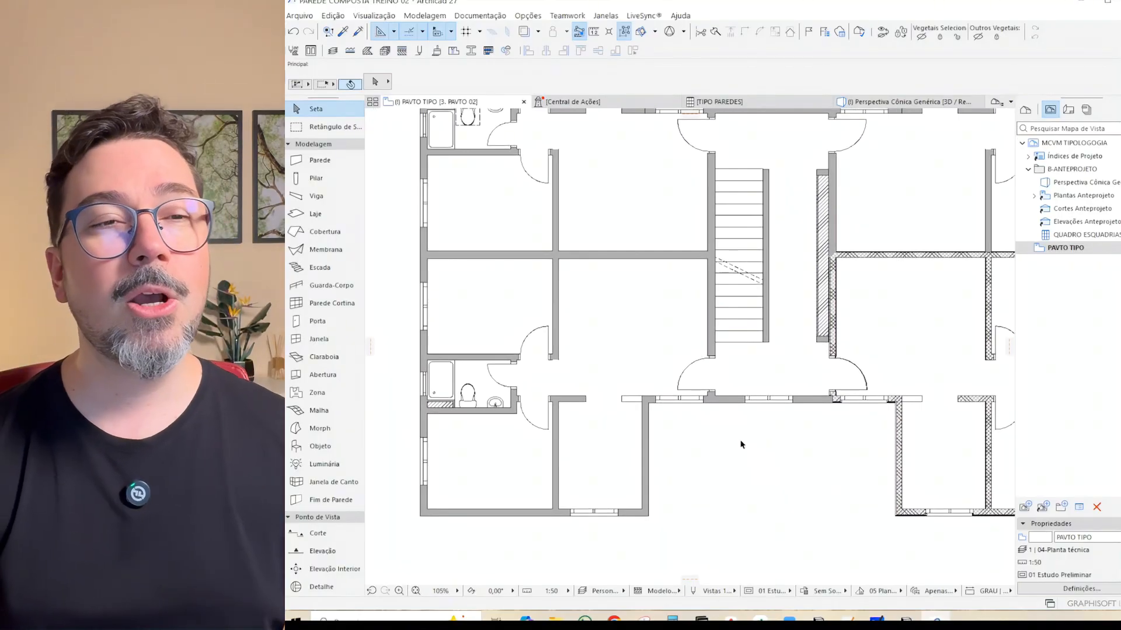
scroll(770, 484, down, 3)
scroll(730, 495, up, 3)
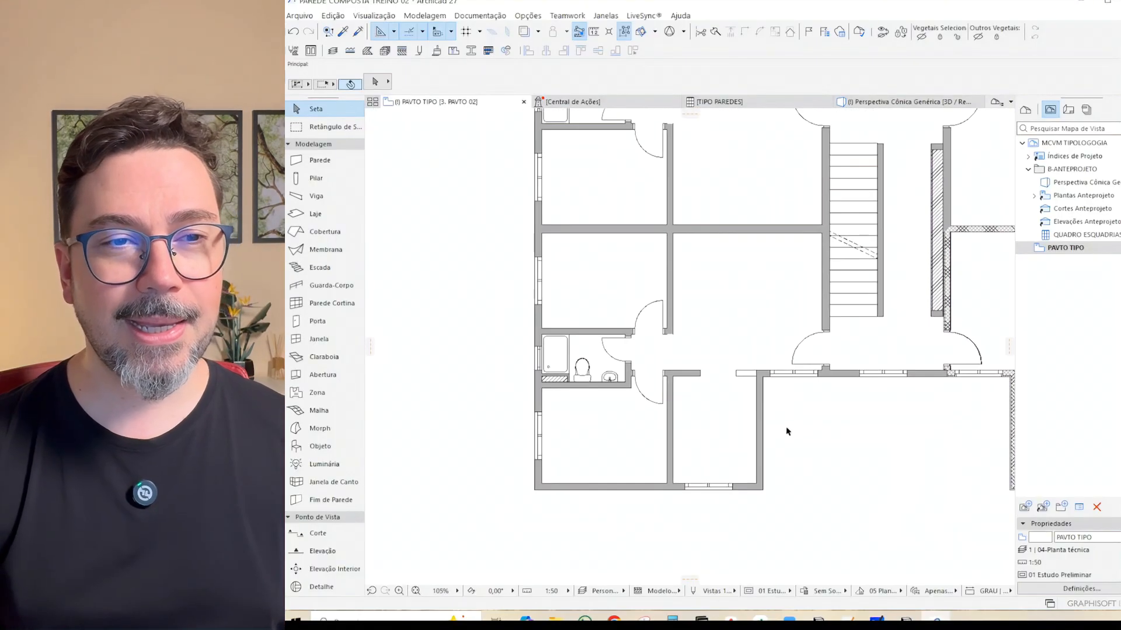
middle_drag(795, 444, 791, 463)
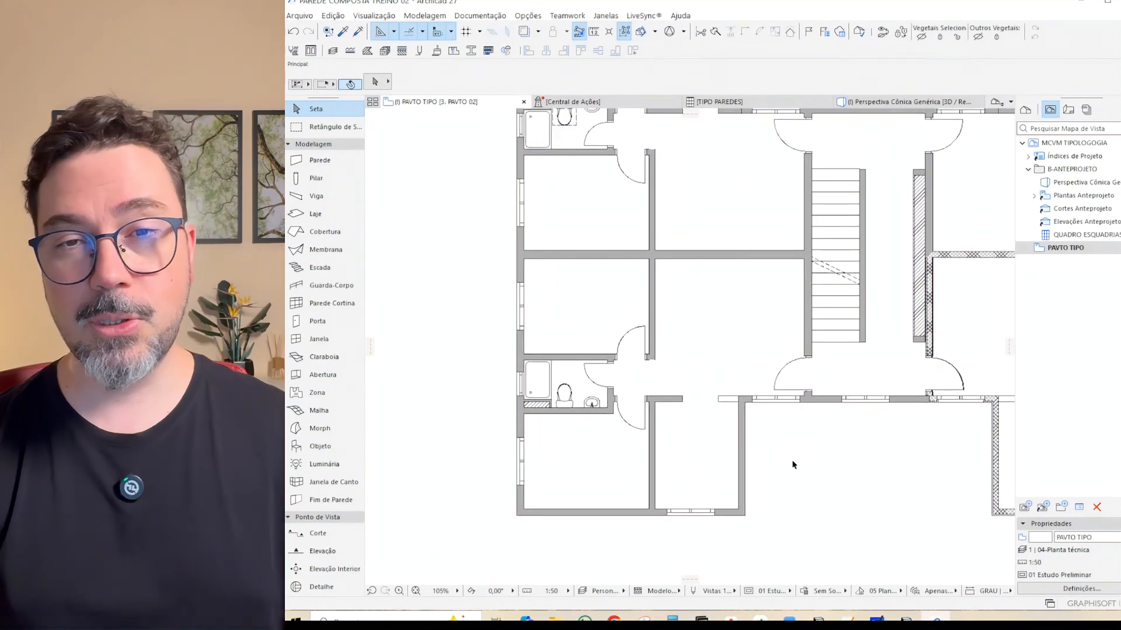
scroll(750, 461, up, 2)
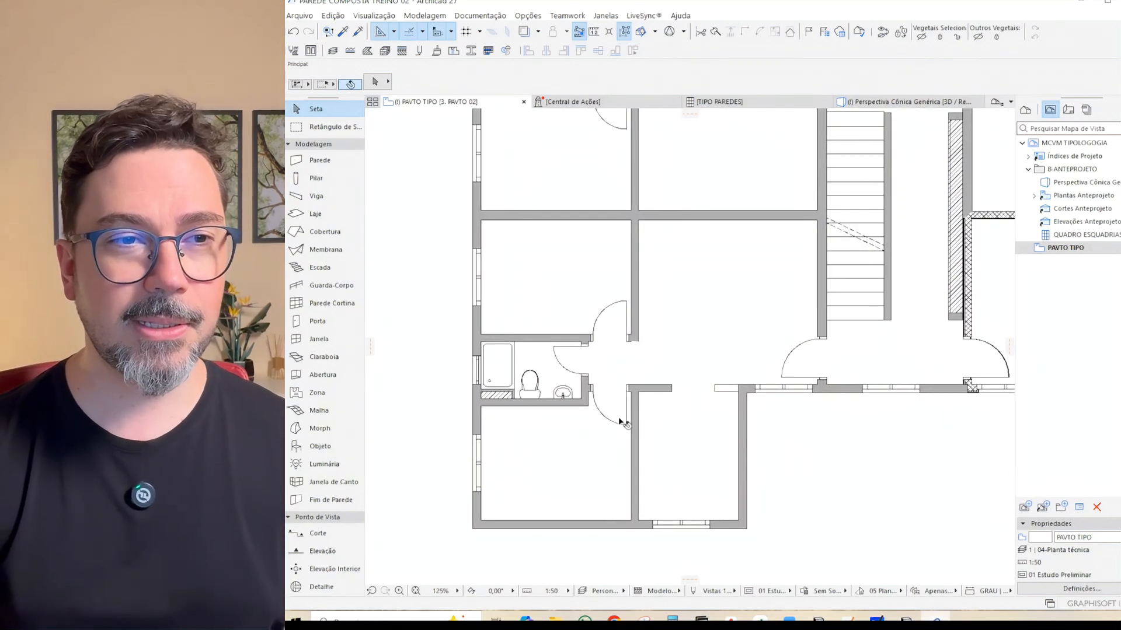
middle_drag(698, 303, 669, 401)
scroll(800, 270, down, 2)
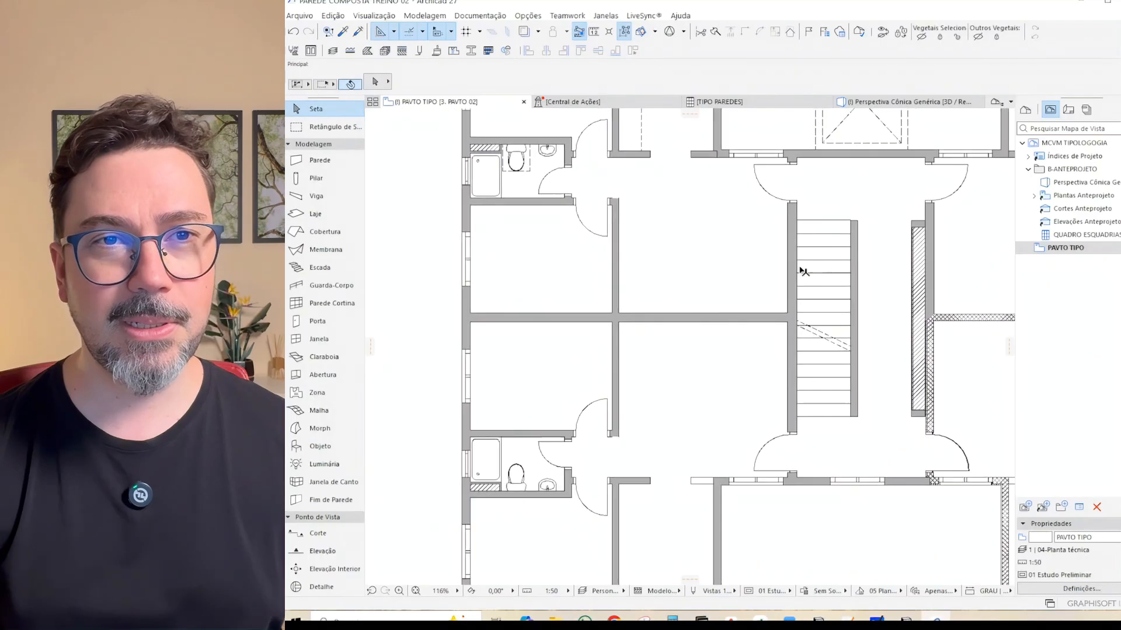
middle_drag(865, 290, 617, 300)
scroll(726, 416, up, 2)
middle_drag(726, 416, 623, 380)
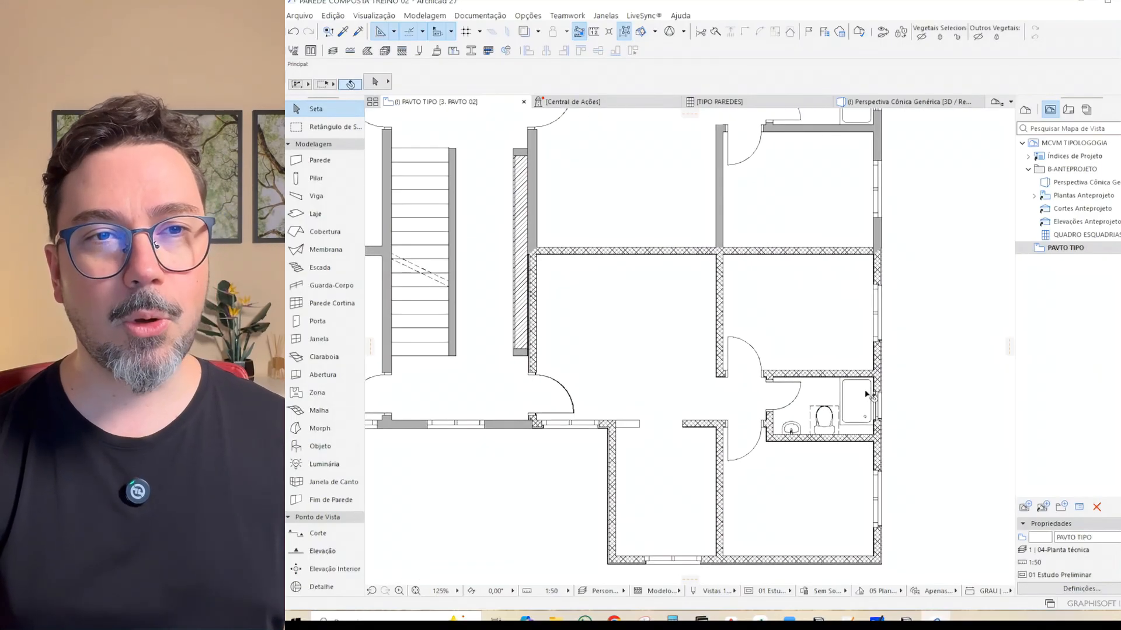
middle_drag(818, 511, 850, 457)
mouse_move(852, 459)
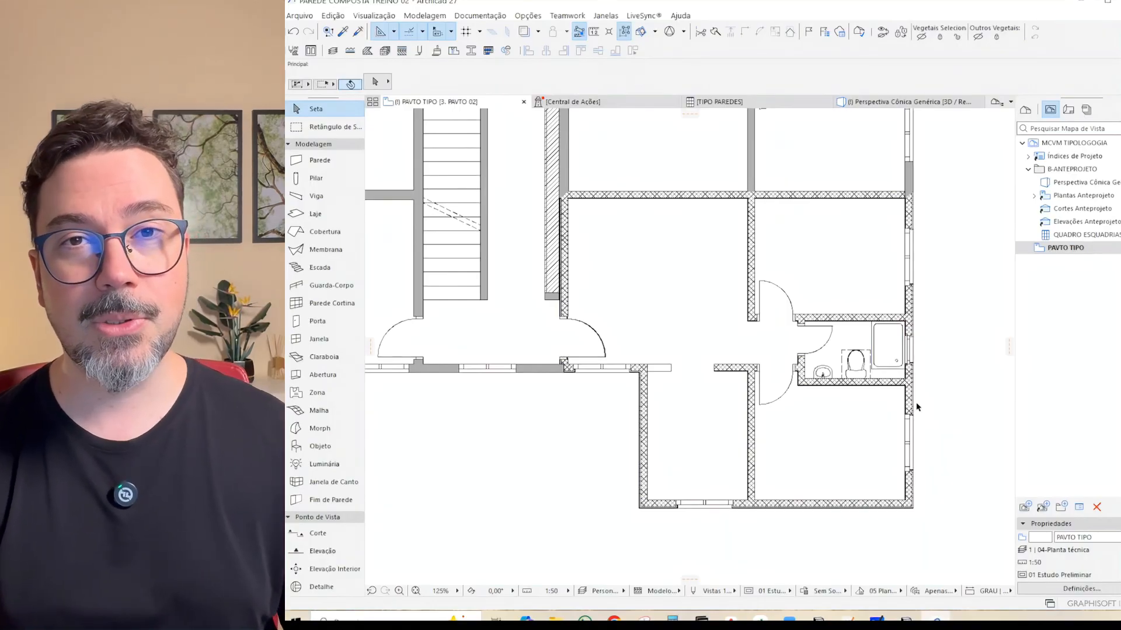
- Examine the lower-right apartment's hatched walls up close, including the exterior corners, window openings and bathroom partitions
scroll(852, 417, up, 1)
scroll(852, 417, up, 2)
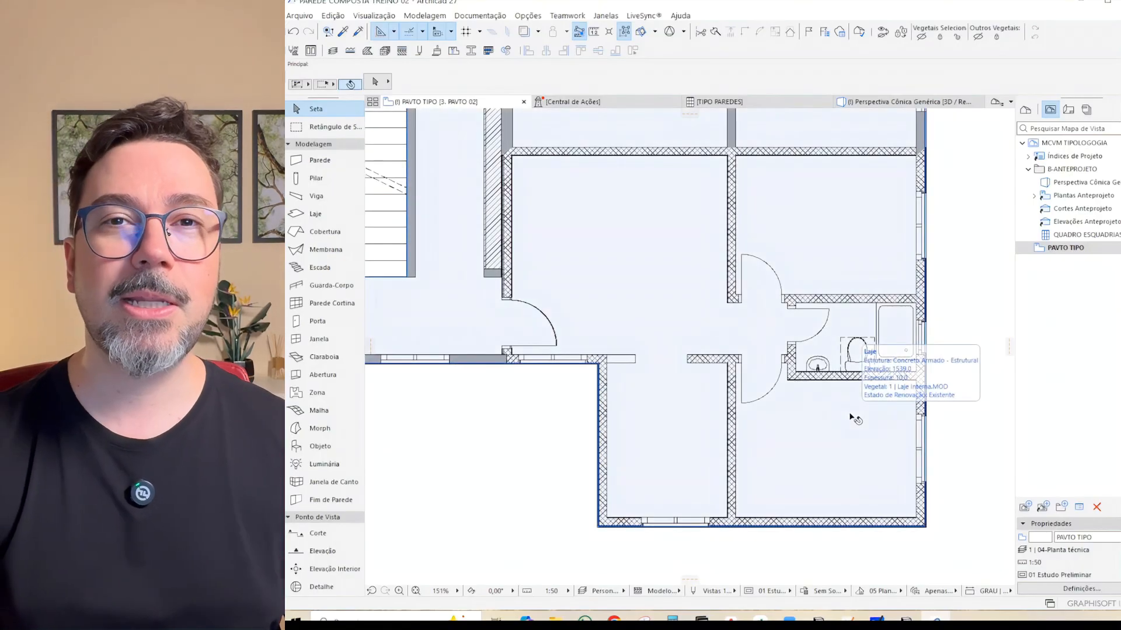
middle_drag(632, 460, 649, 447)
scroll(669, 459, up, 2)
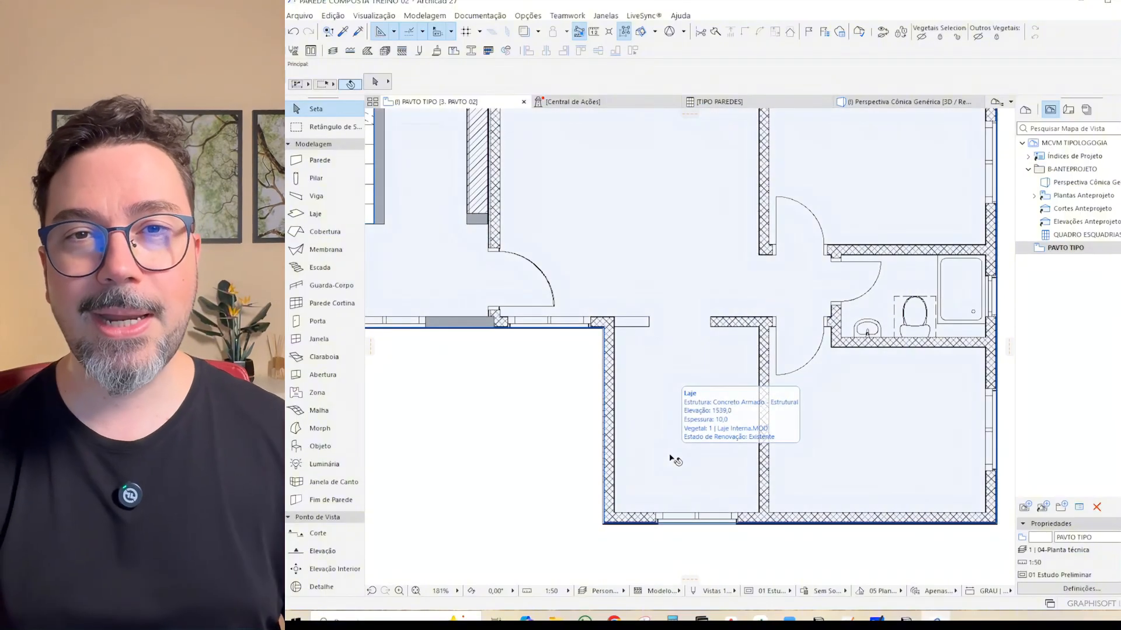
middle_drag(903, 499, 871, 447)
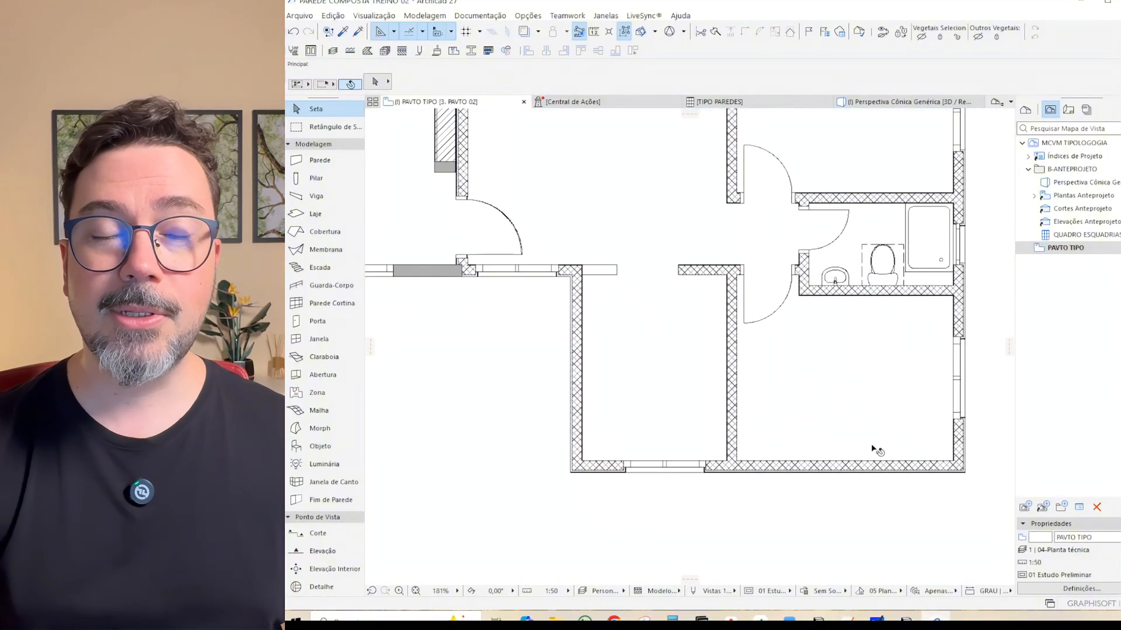
scroll(962, 474, up, 3)
scroll(963, 474, up, 3)
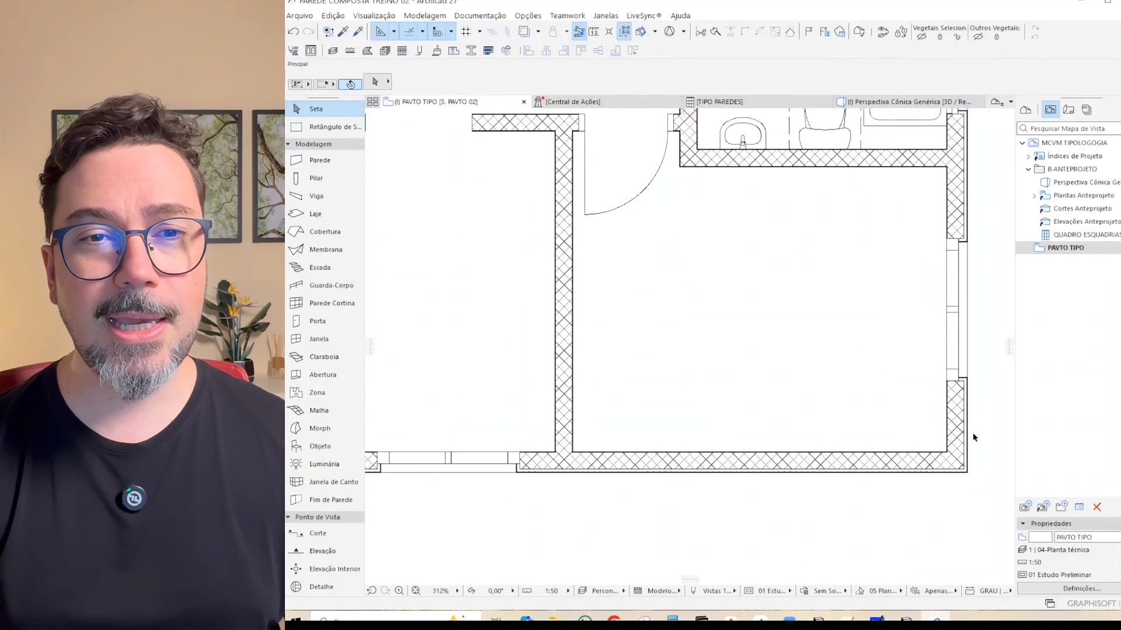
middle_drag(586, 488, 853, 503)
scroll(560, 467, down, 2)
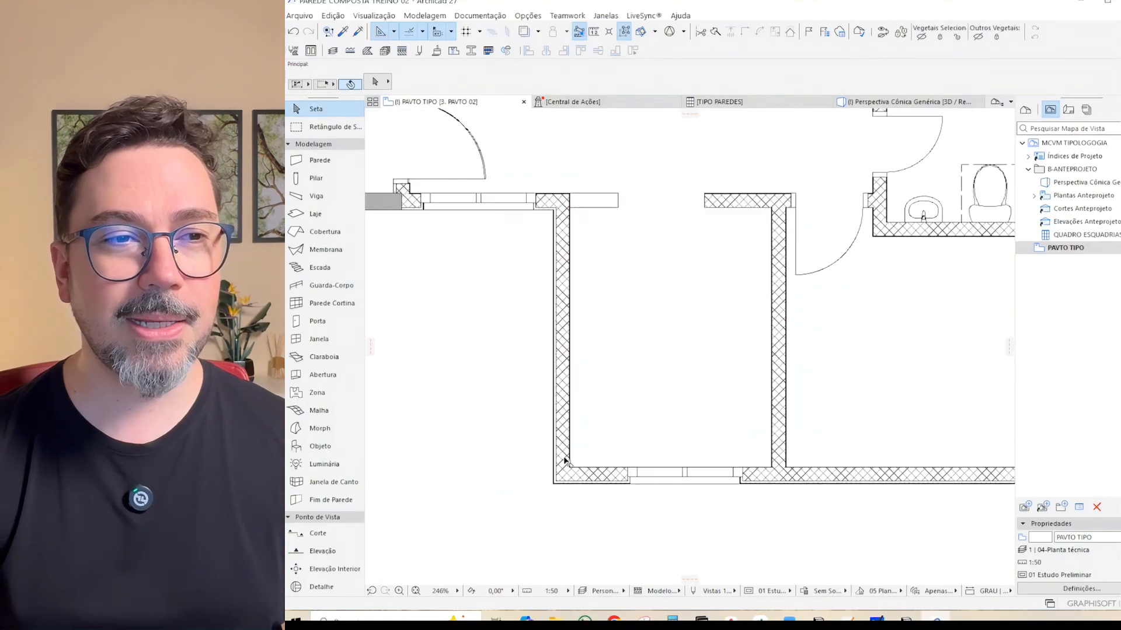
middle_drag(606, 390, 681, 473)
scroll(617, 407, up, 4)
scroll(673, 424, down, 4)
middle_drag(676, 431, 559, 340)
scroll(928, 486, up, 4)
middle_drag(910, 464, 757, 465)
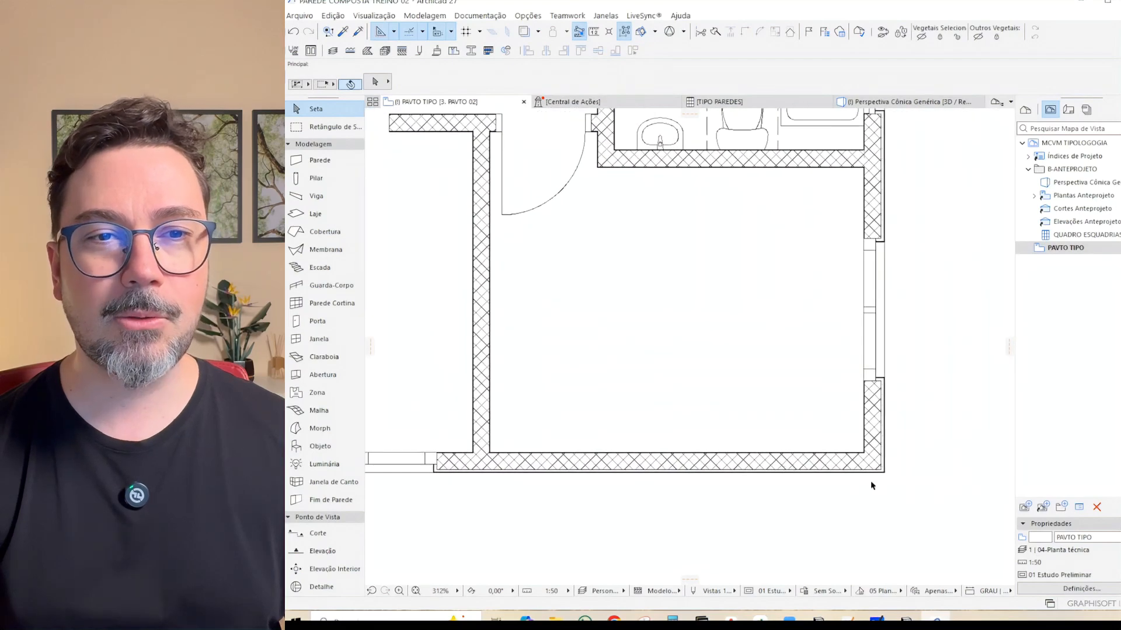
scroll(871, 482, up, 4)
scroll(873, 457, down, 4)
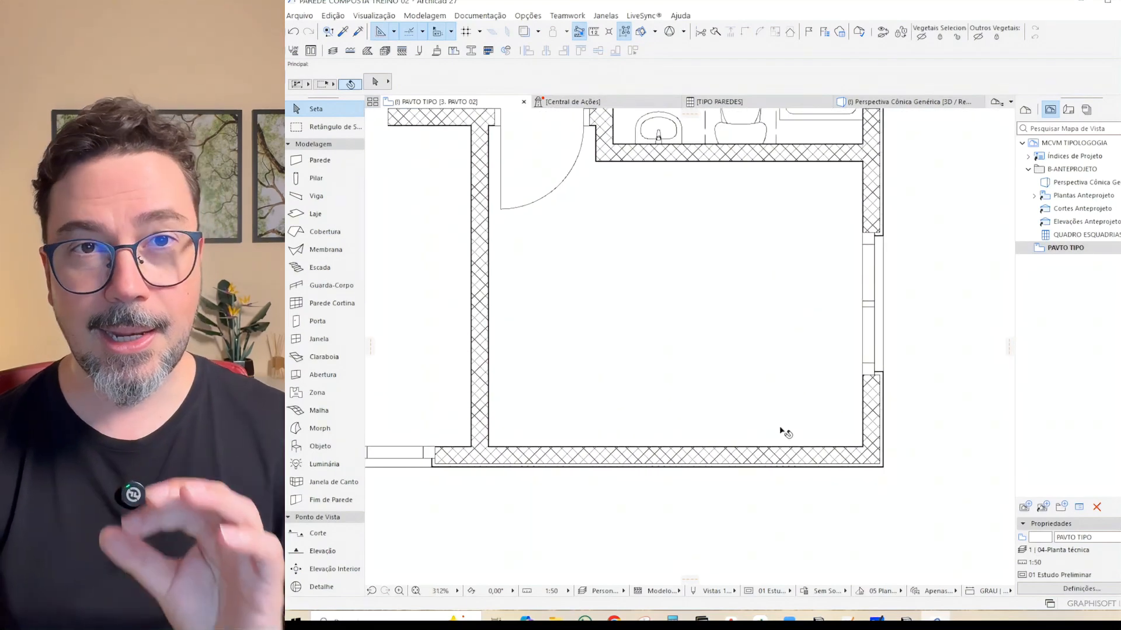
middle_drag(784, 413, 814, 467)
scroll(814, 467, up, 2)
scroll(745, 393, down, 3)
middle_drag(746, 393, 820, 483)
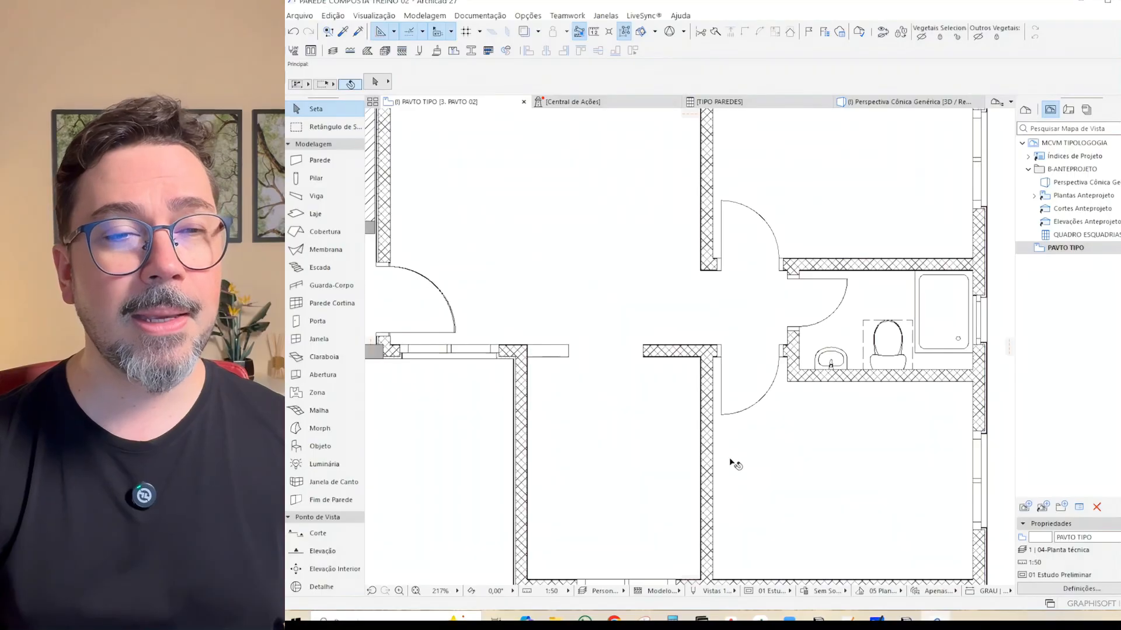
scroll(679, 354, up, 3)
middle_drag(895, 383, 751, 492)
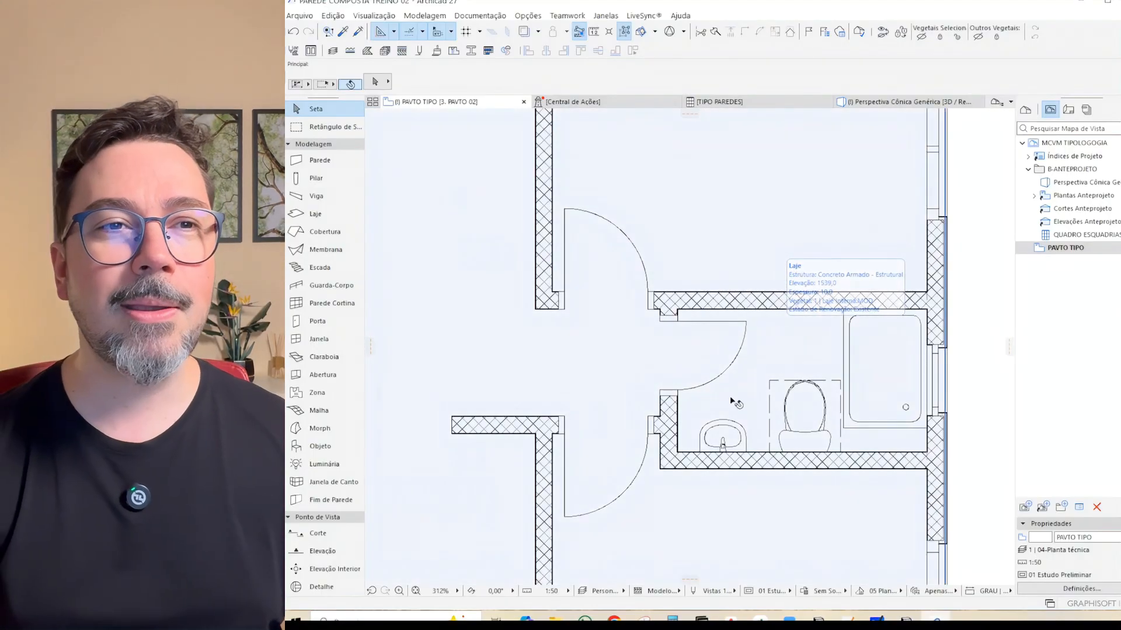
scroll(733, 402, down, 2)
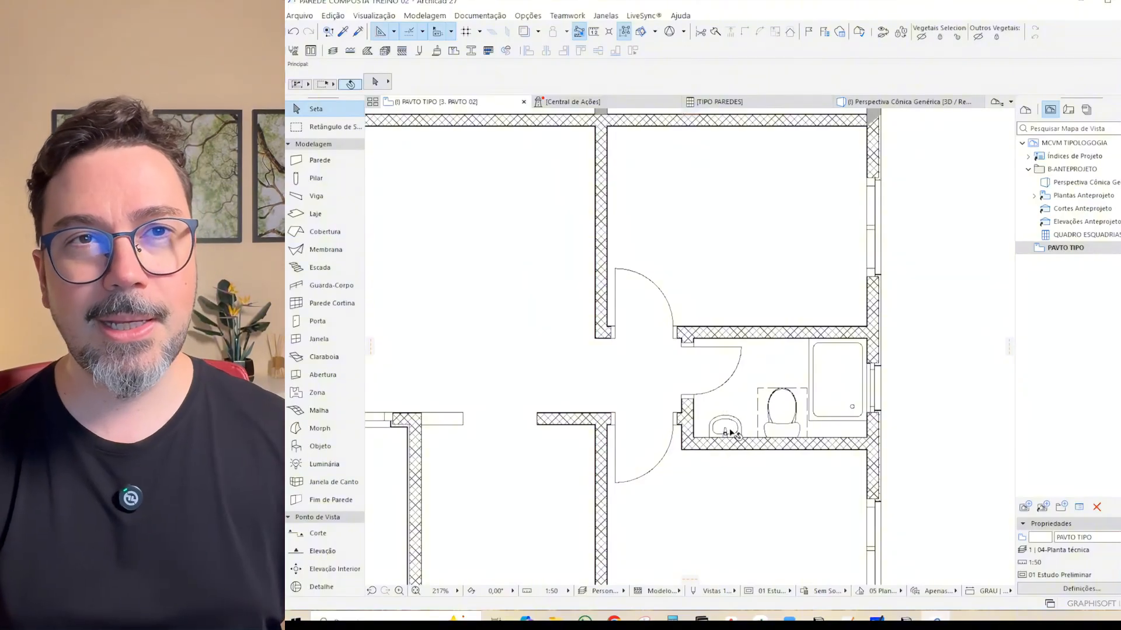
scroll(731, 431, down, 1)
scroll(758, 455, down, 4)
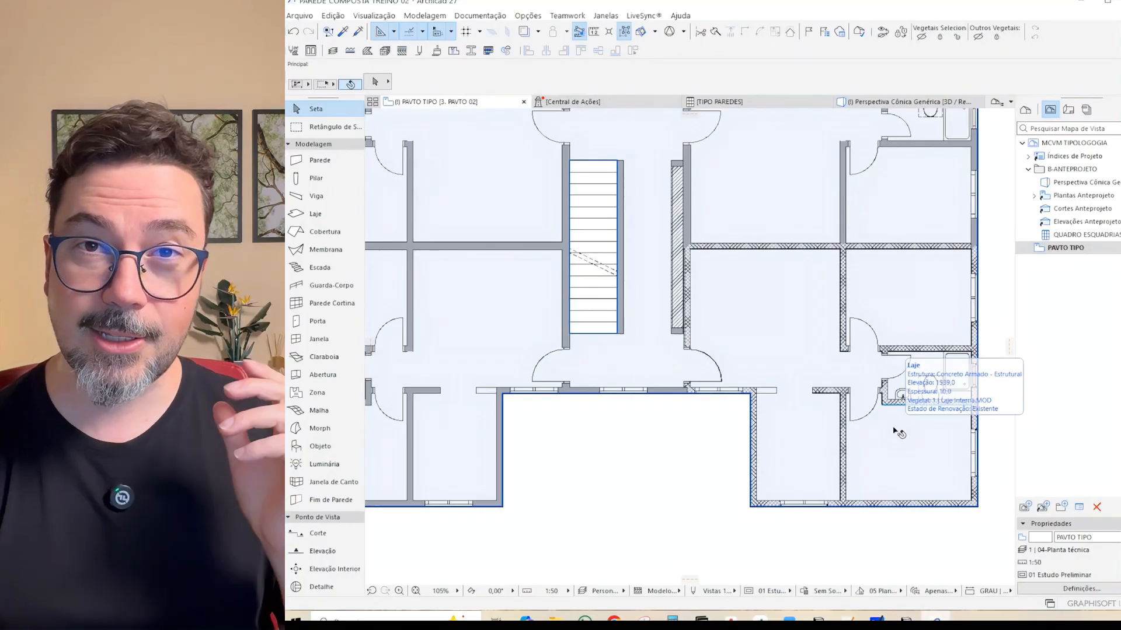
scroll(790, 415, down, 2)
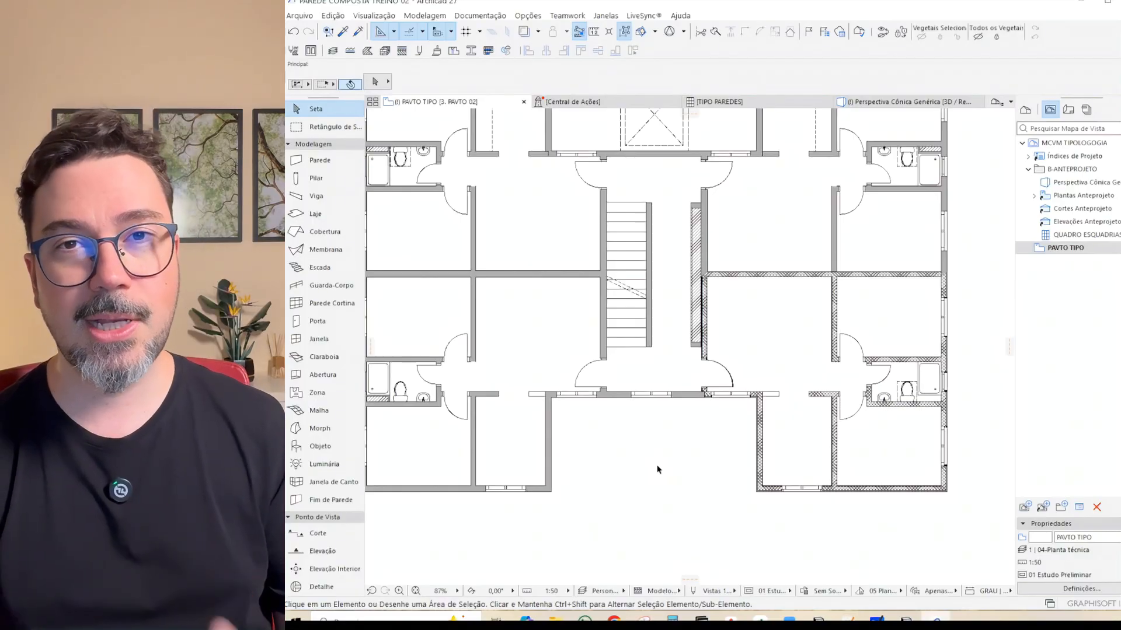
- Open the model view pen sets and change pen 241 of the Vistas 1:200 set to pure red
click(694, 591)
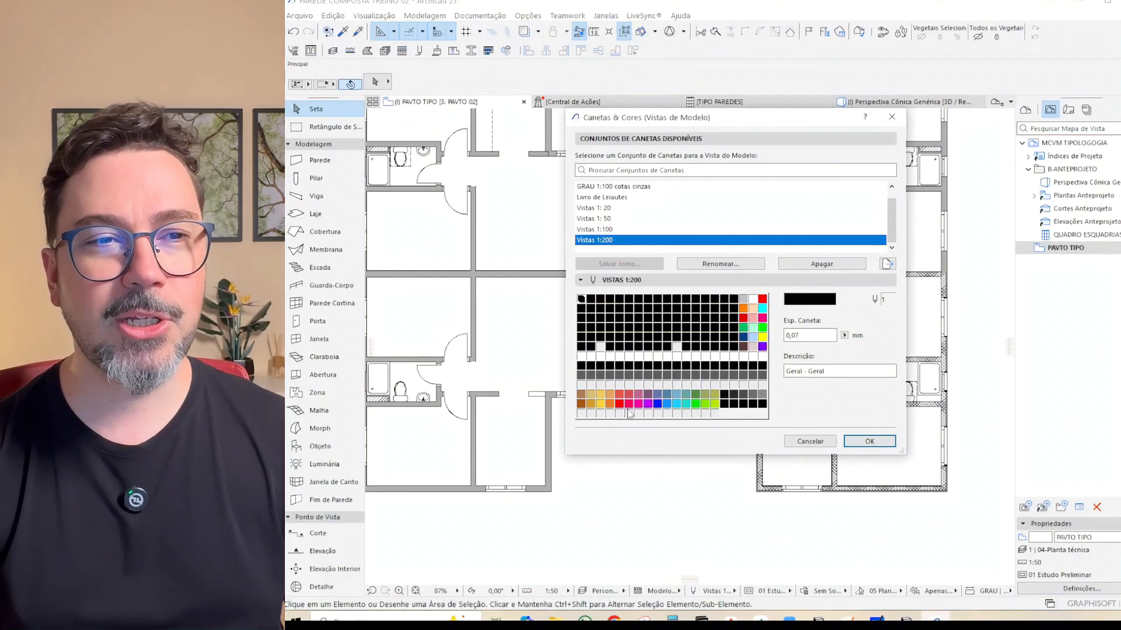
click(580, 414)
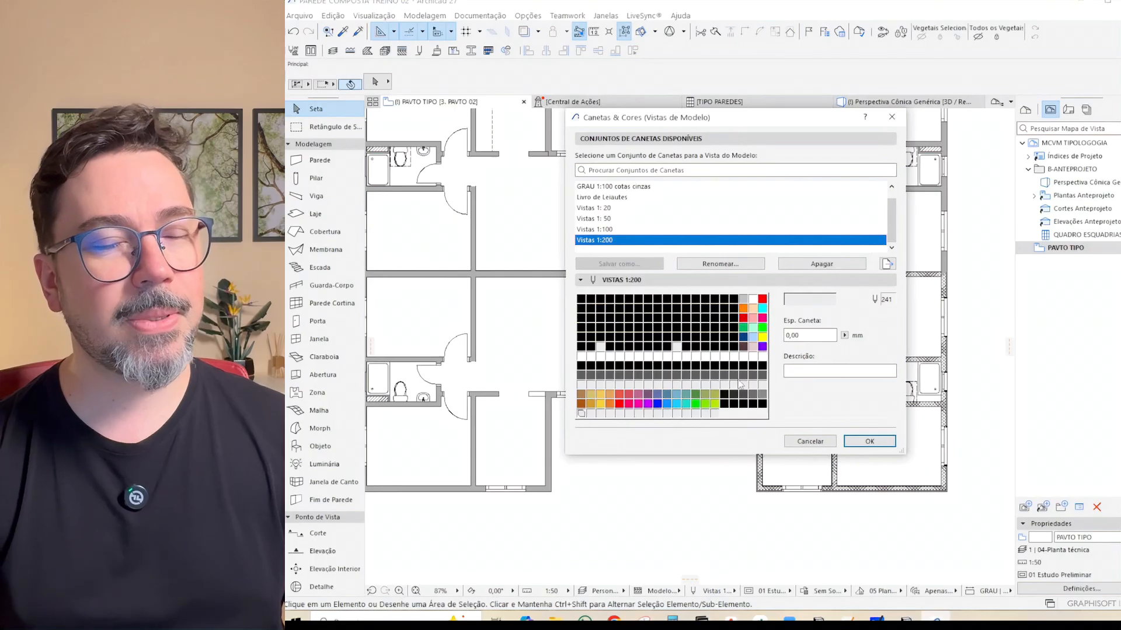
click(813, 302)
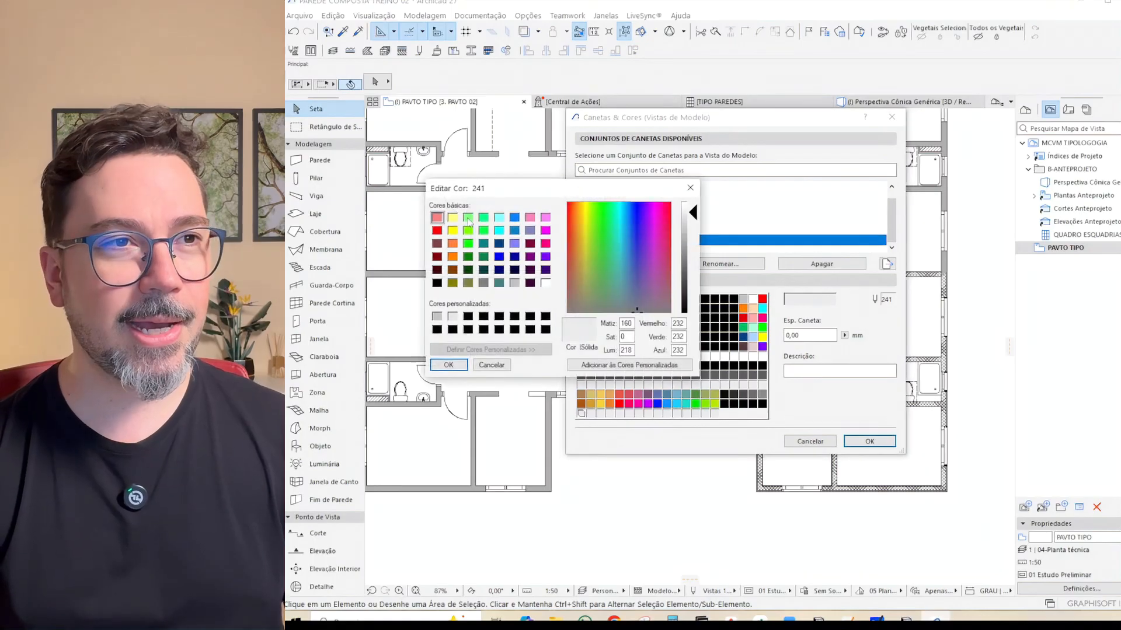
click(436, 230)
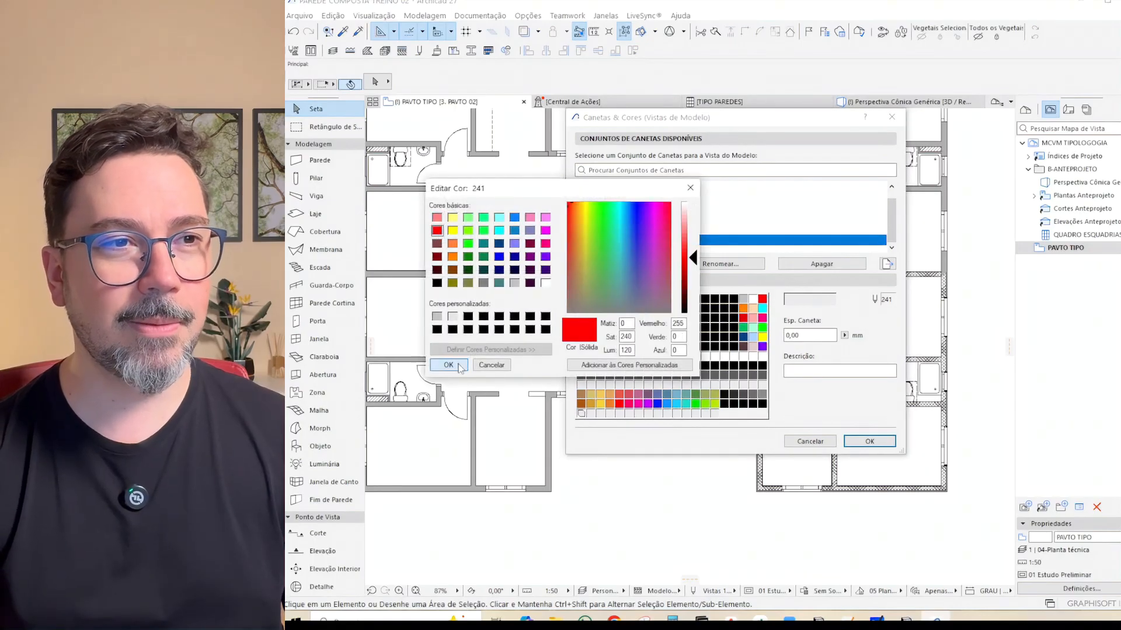
click(448, 365)
- Change the colour of pen 242 to light yellow (RGB 255, 255, 128)
click(591, 413)
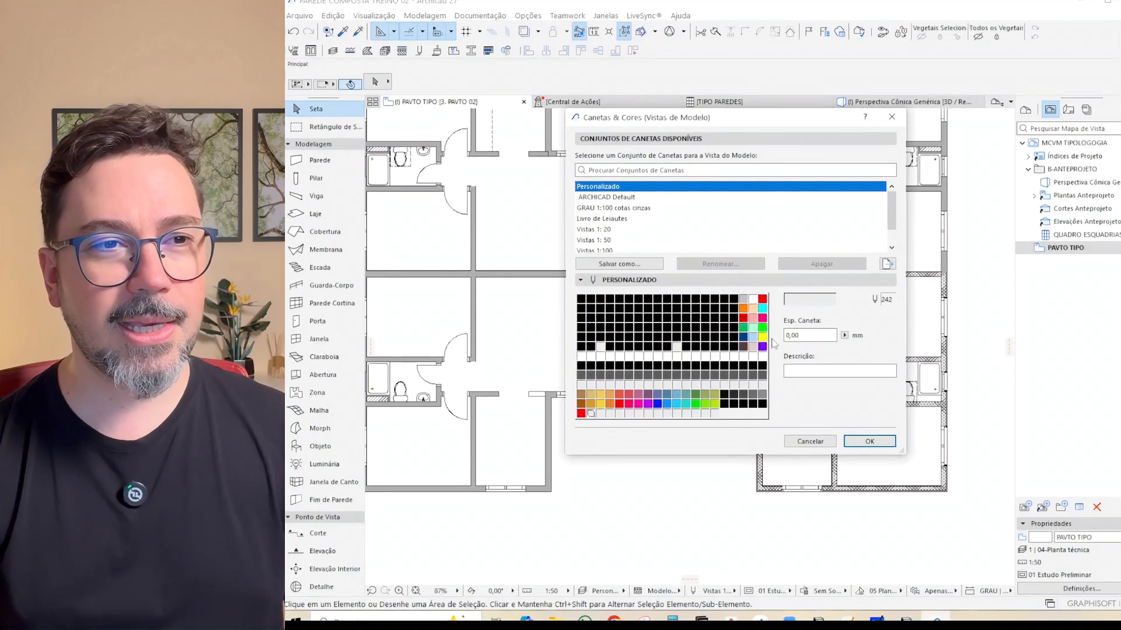
click(813, 300)
click(453, 218)
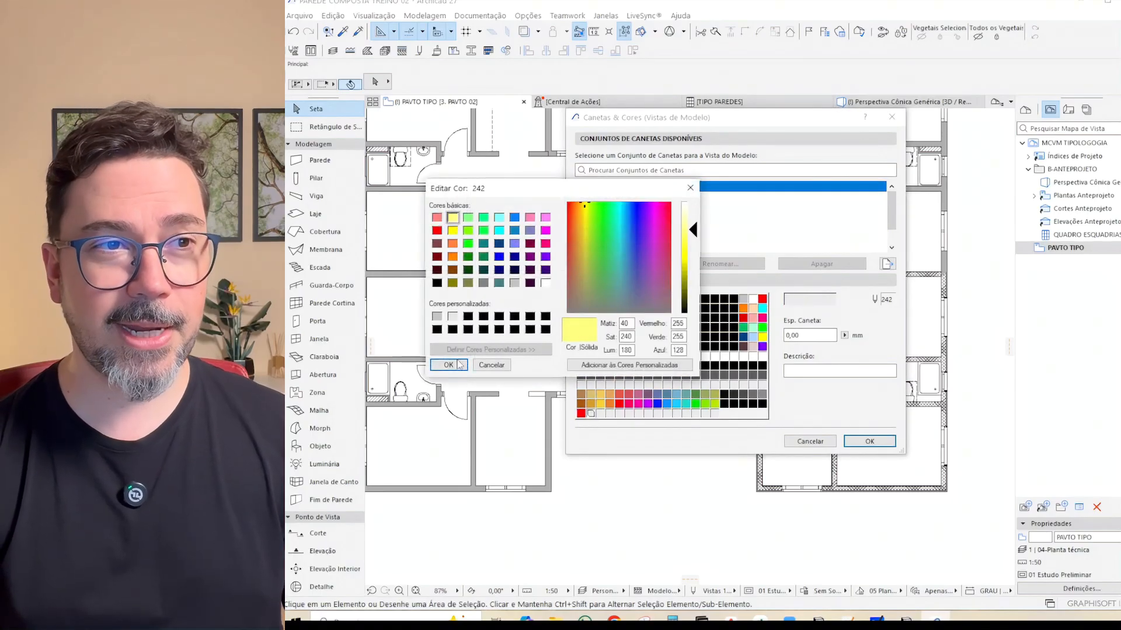
click(449, 365)
- Change the colour of pen 243 to light cyan (RGB 128, 255, 255)
click(599, 413)
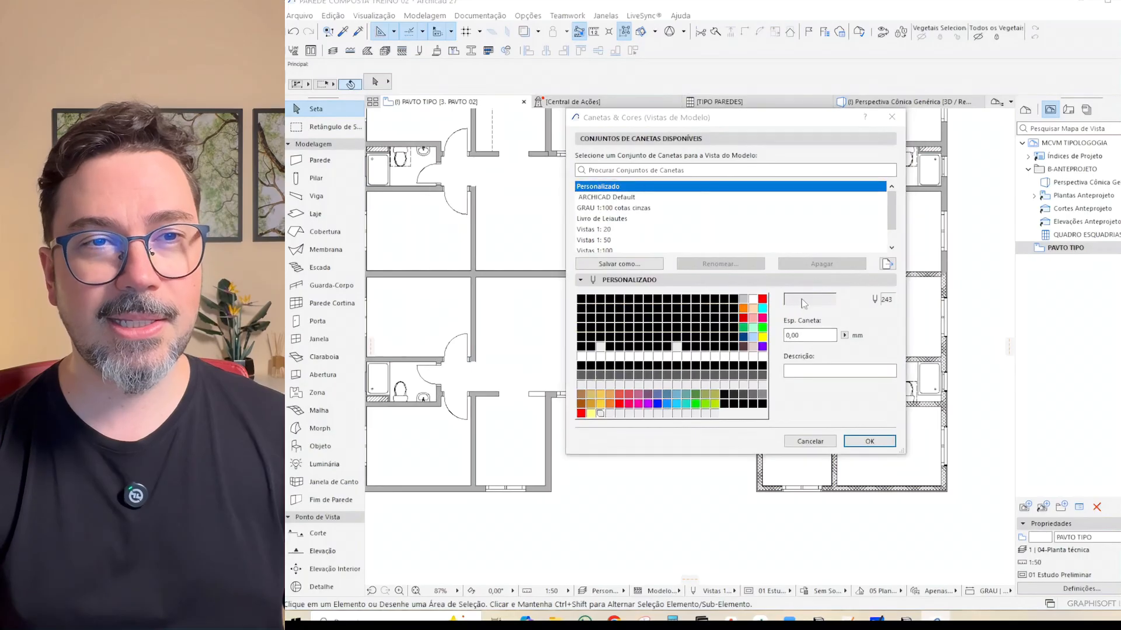
click(803, 300)
click(499, 218)
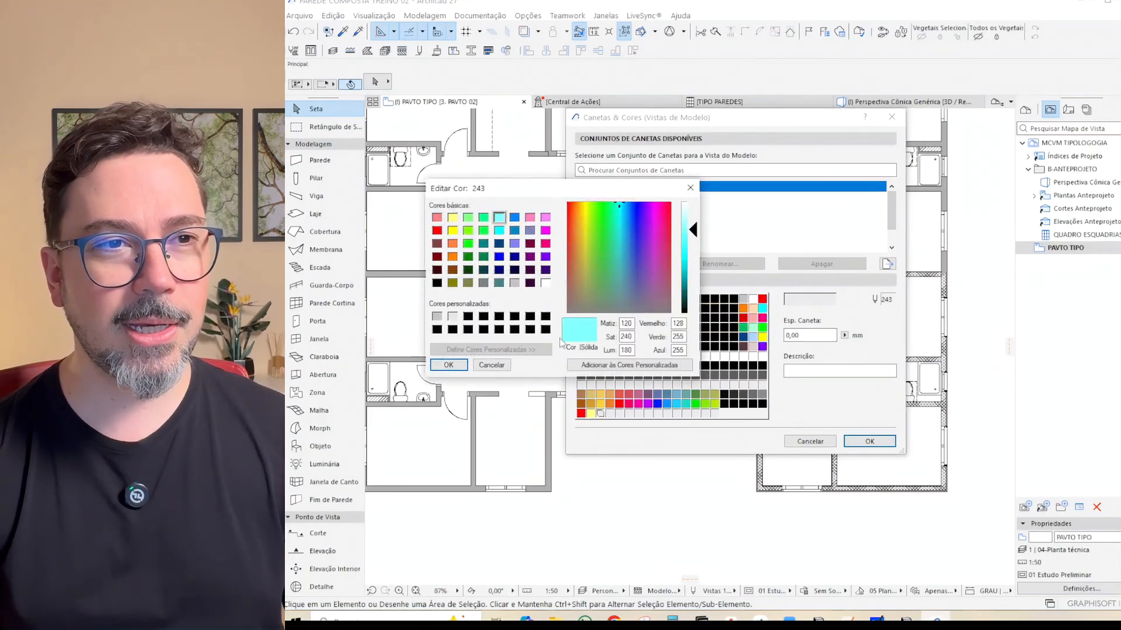
click(463, 364)
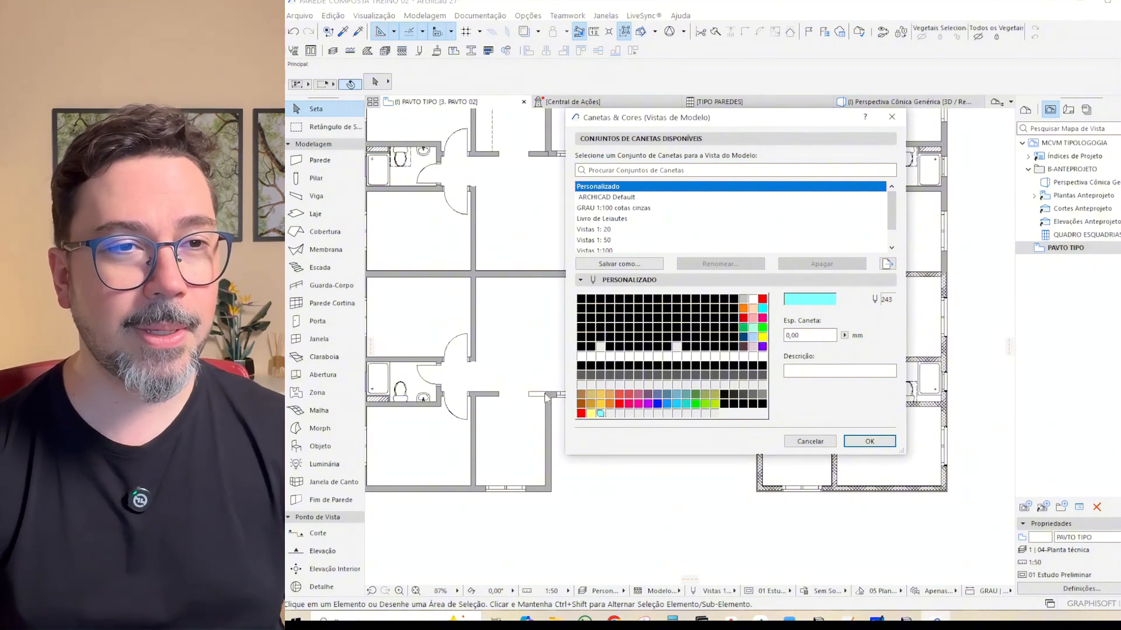
- Set the pen weight of the red, yellow and cyan pens 241 to 243 to 1 mm
drag(580, 414, 599, 414)
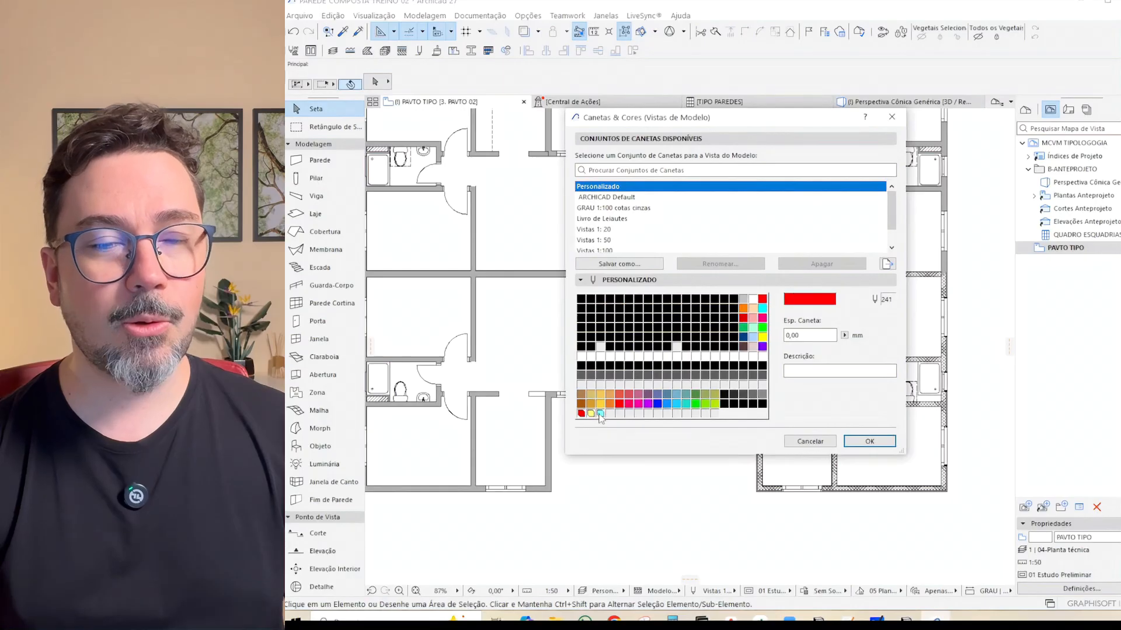
click(805, 336)
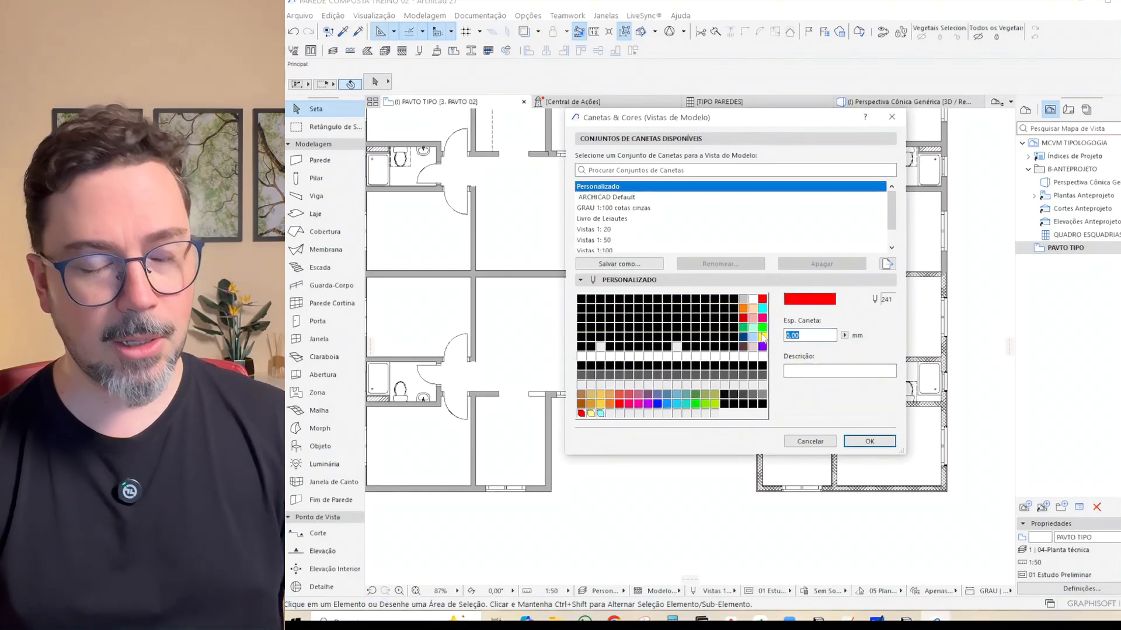
text(1)
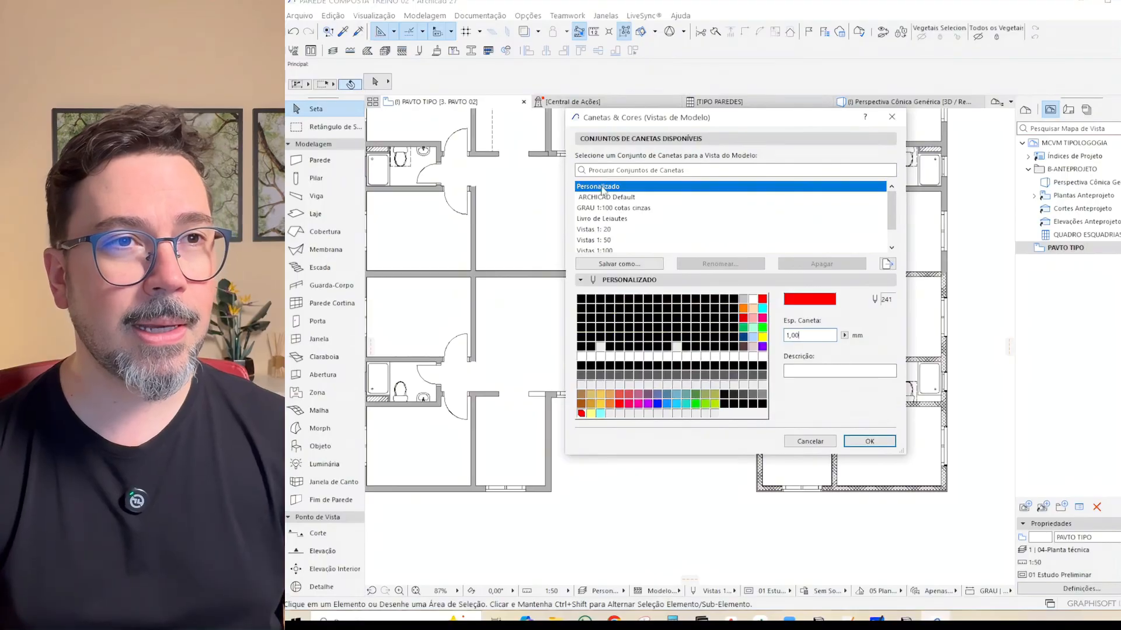
- Save the customised pens as a new pen set named "Paredes coloridas"
click(619, 264)
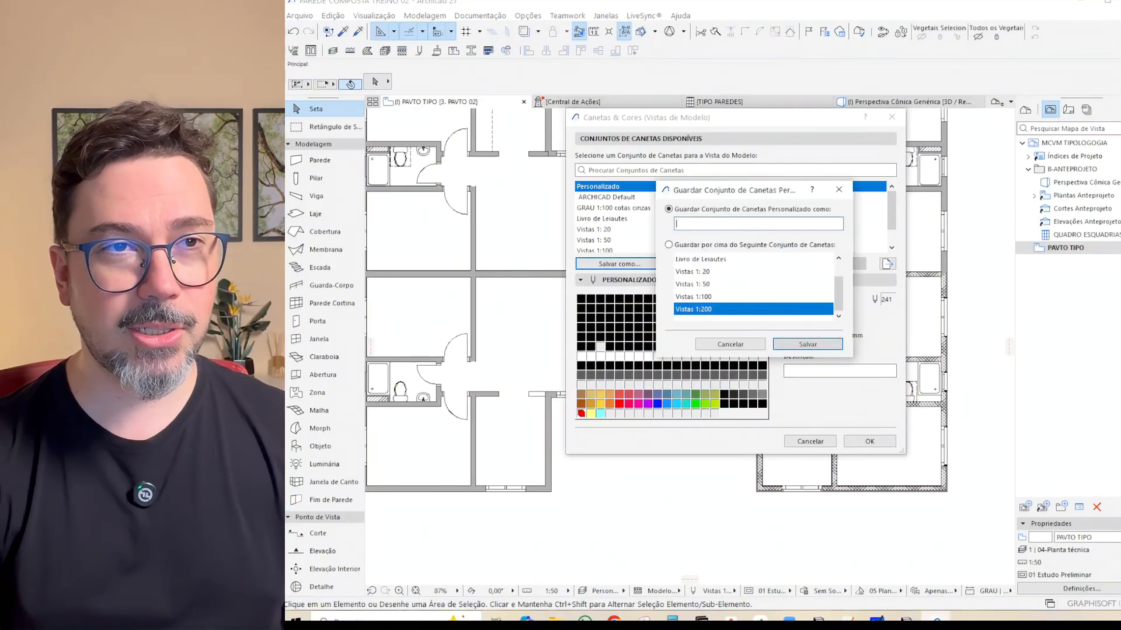
text(Paredes coloridas)
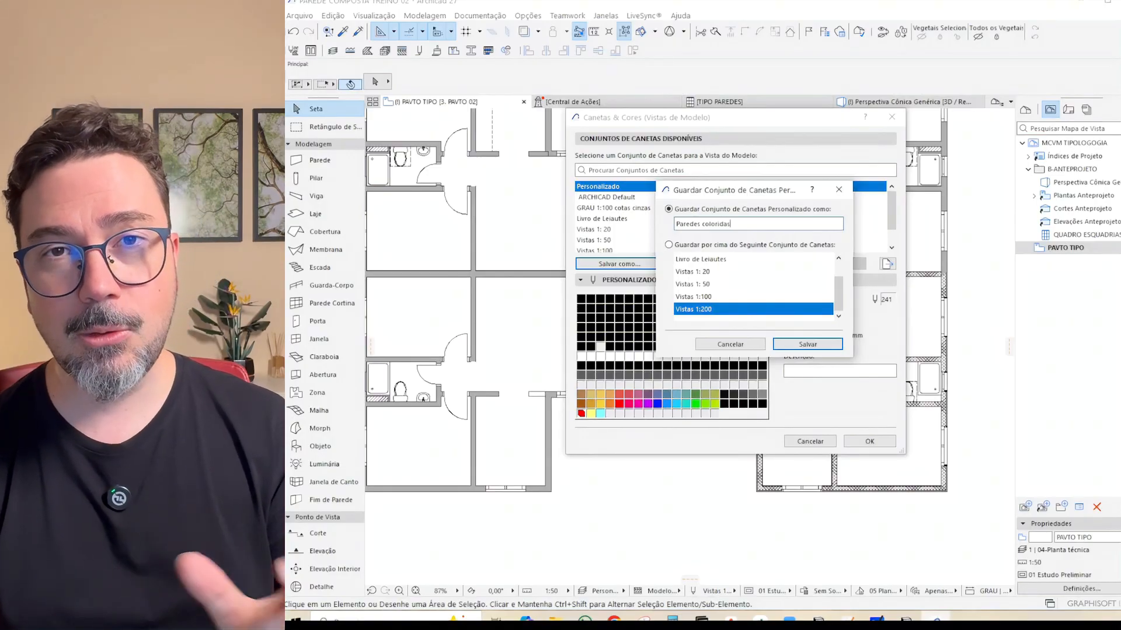
click(810, 345)
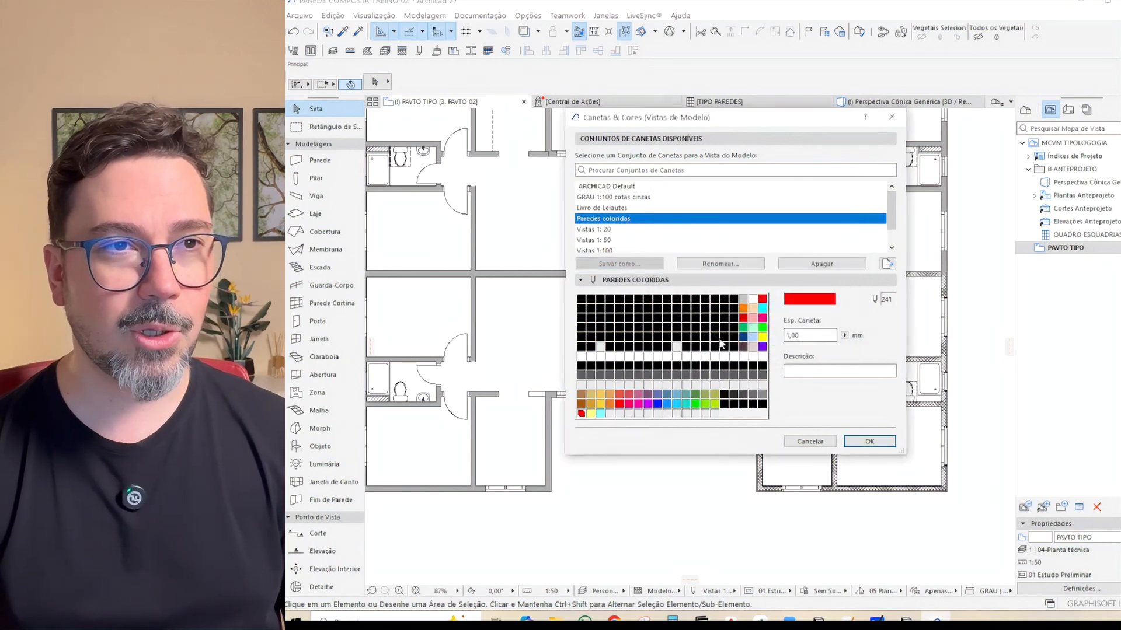
- Apply the "Paredes coloridas" pen set to the plan and open the composite structures settings
click(869, 441)
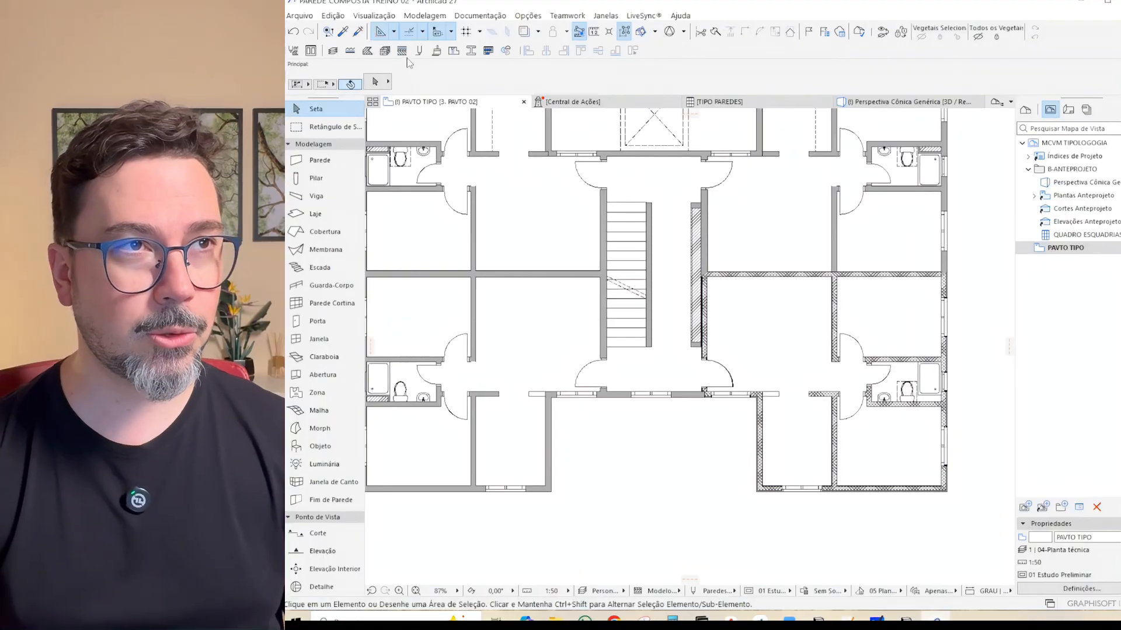
click(401, 51)
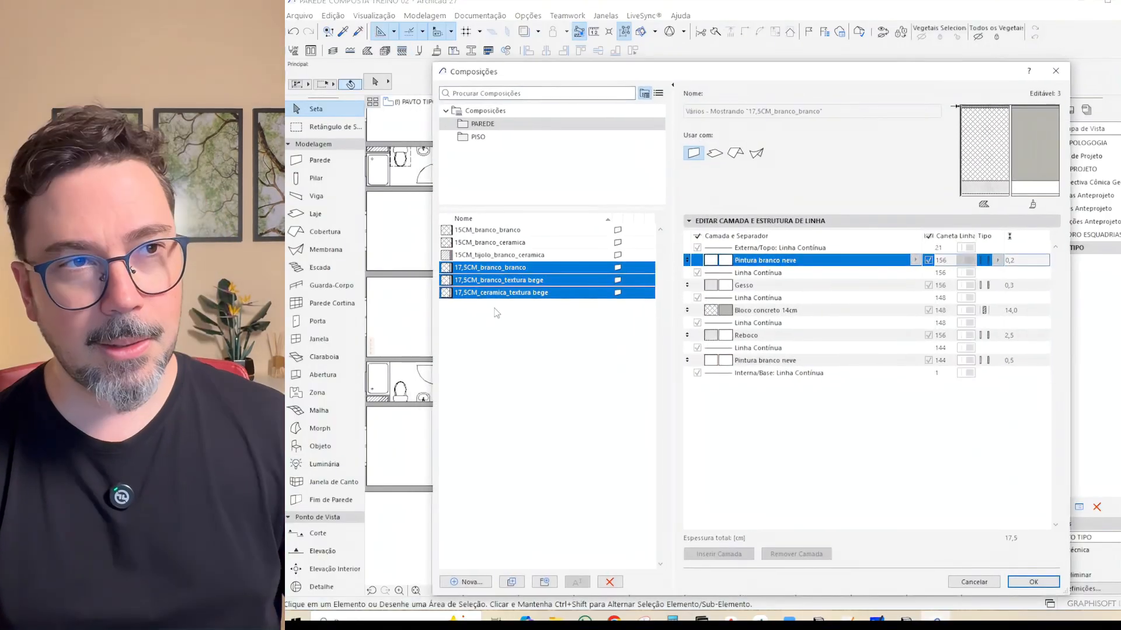
- Review the layers and finishes of each wall composite in the PAREDE folder, from 15CM_branco_branco to 17,5CM_ceramica_textura bege
click(496, 313)
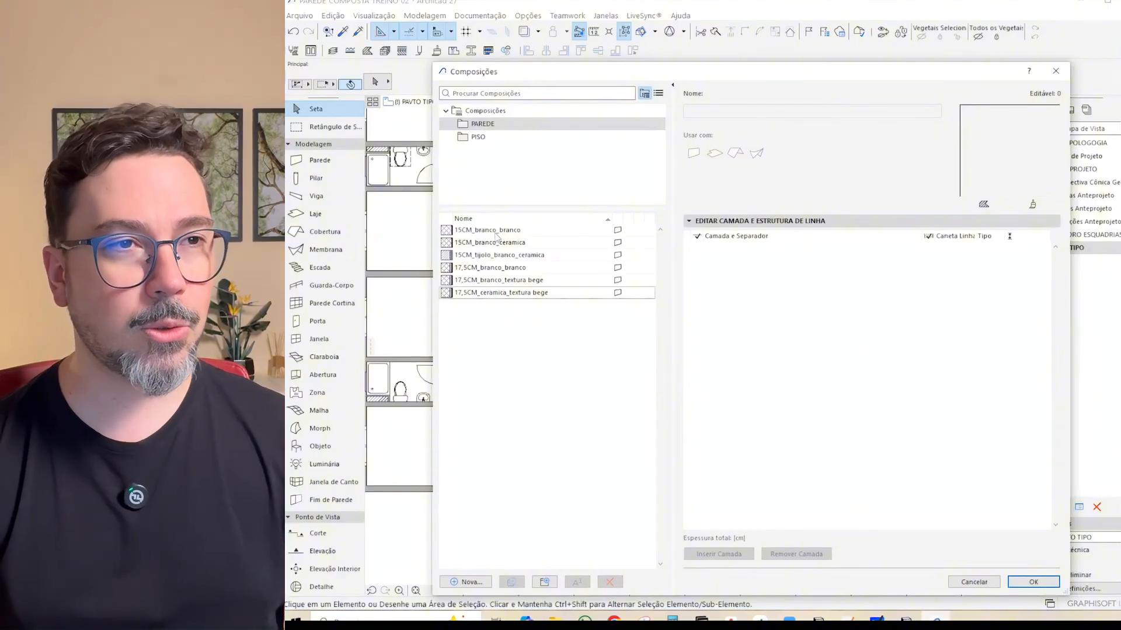
drag(497, 234, 490, 294)
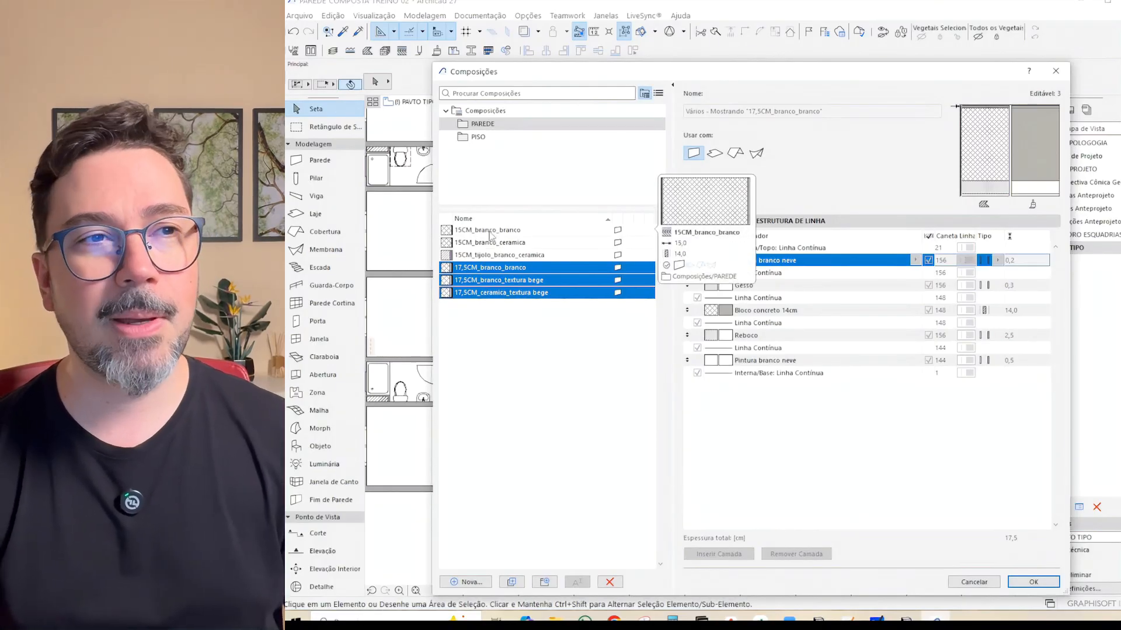
click(515, 231)
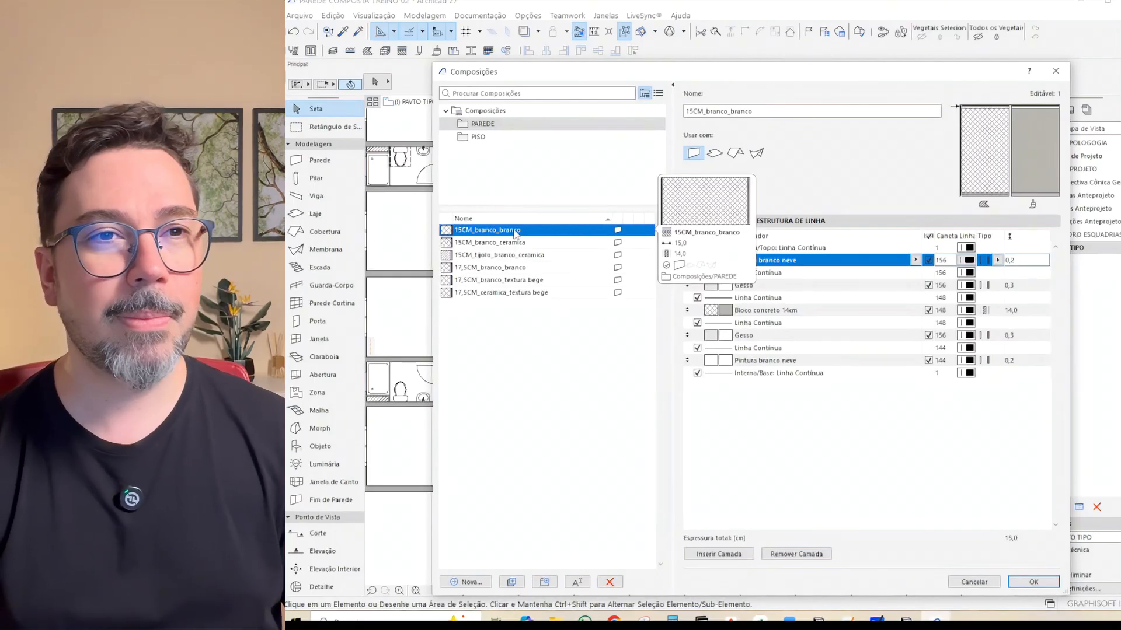
click(513, 243)
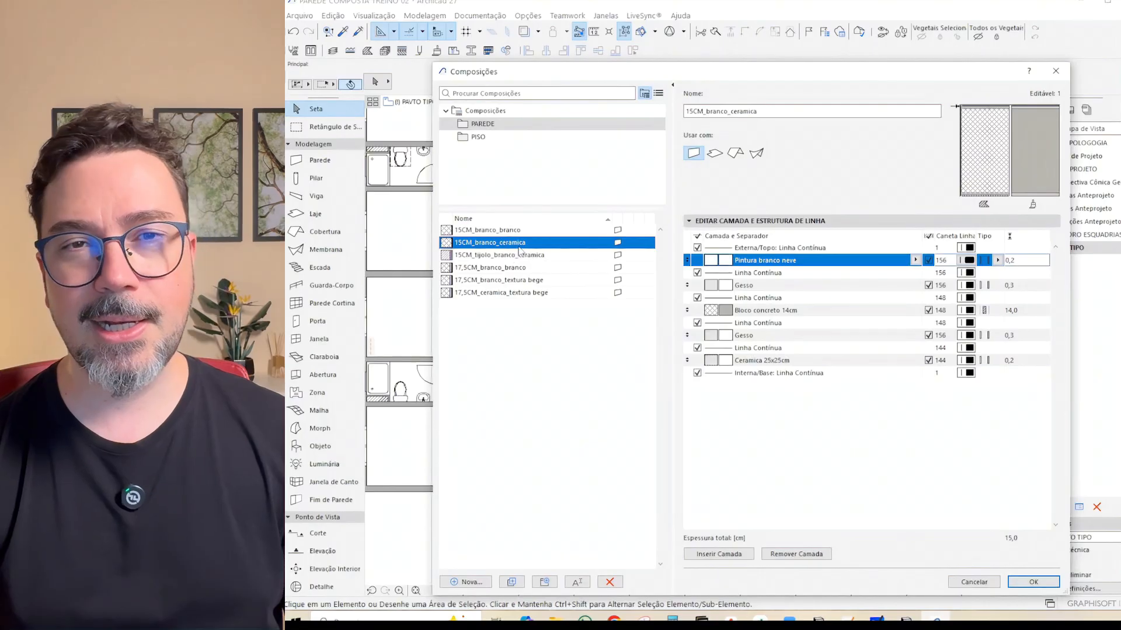
click(509, 256)
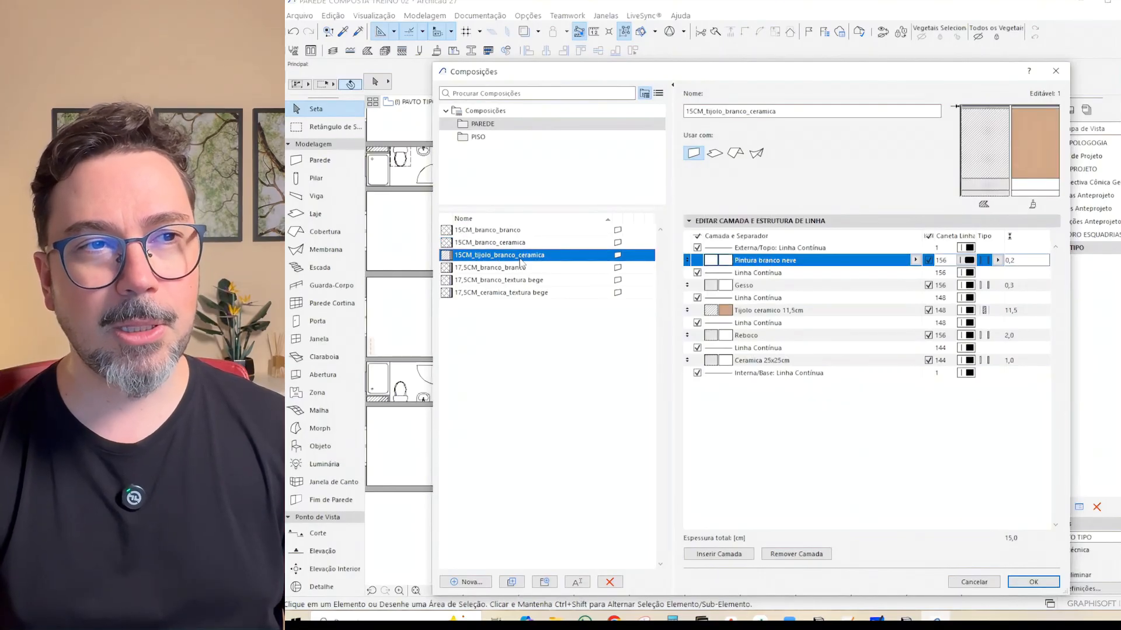
mouse_move(534, 264)
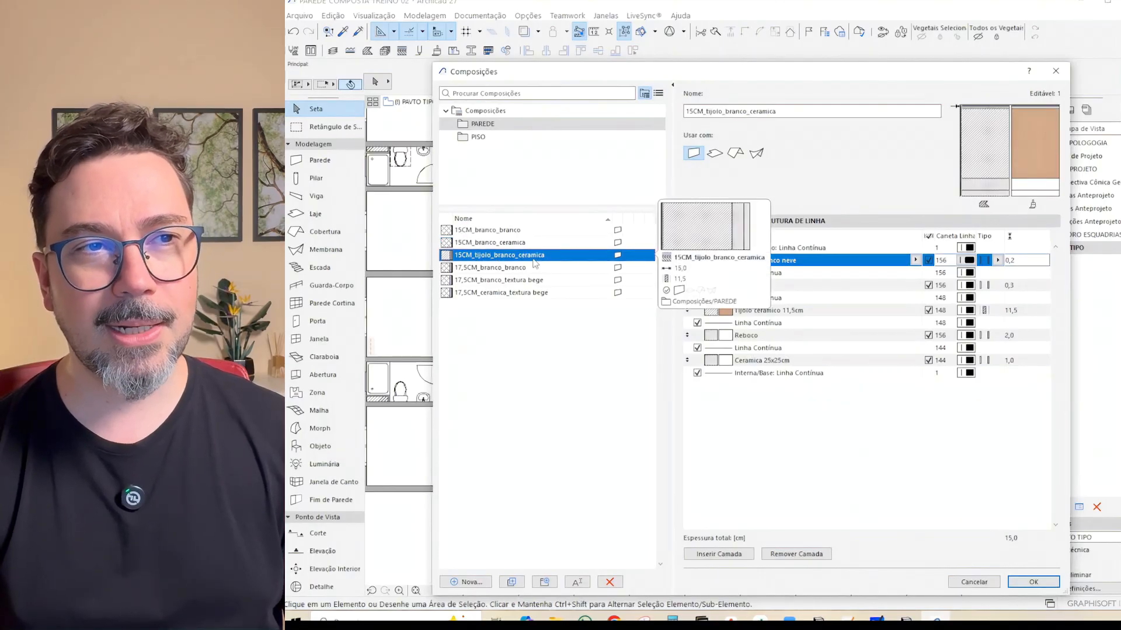
click(489, 270)
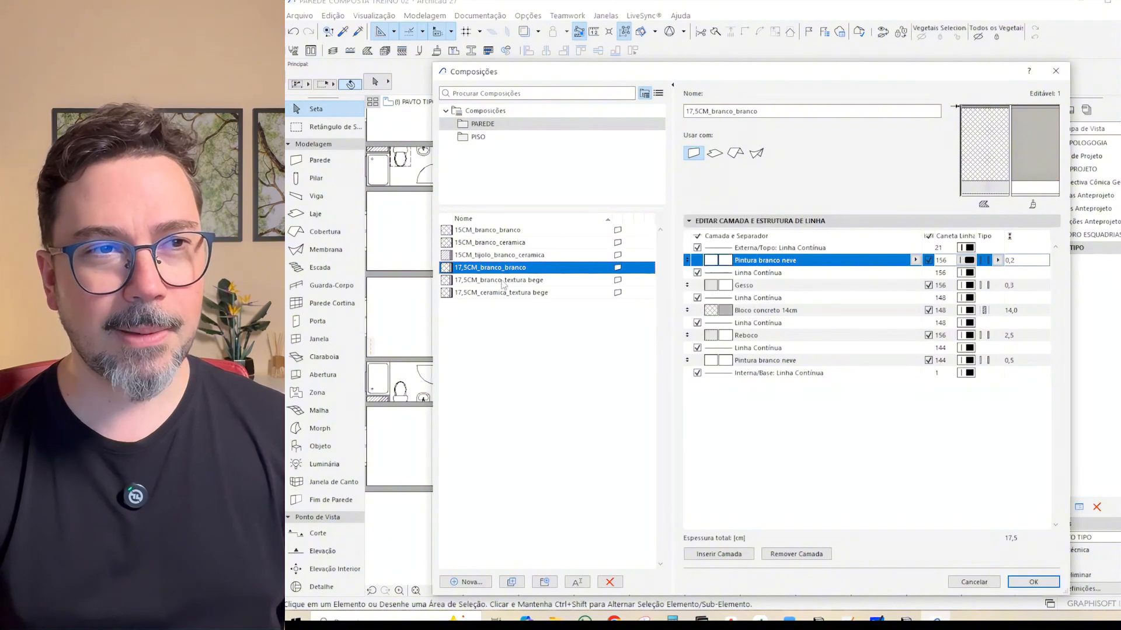
click(498, 281)
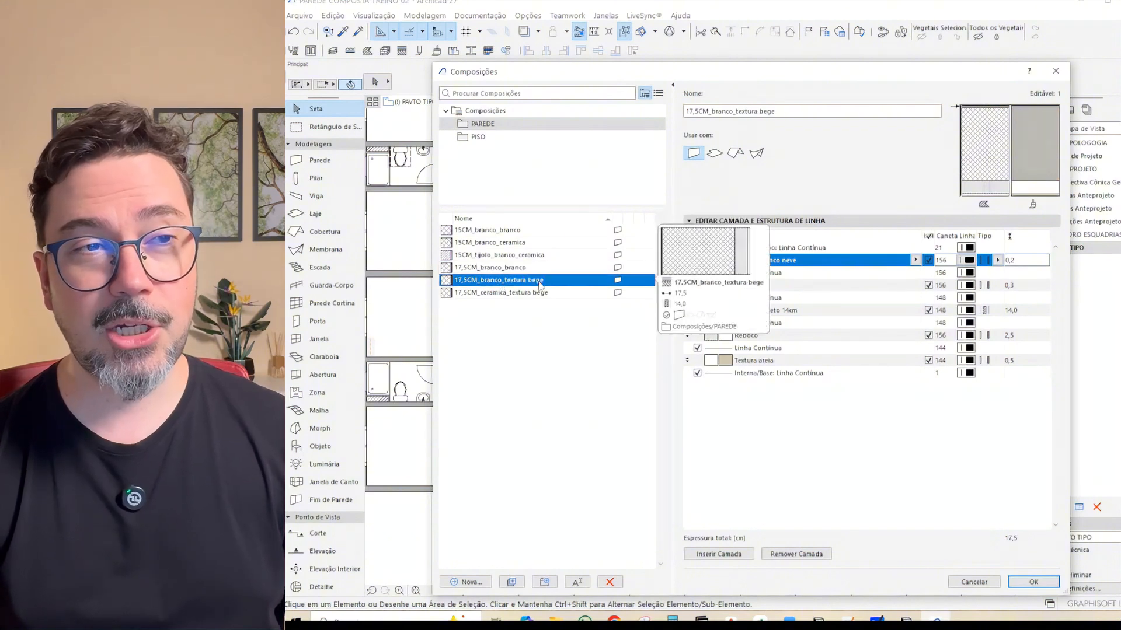
click(493, 293)
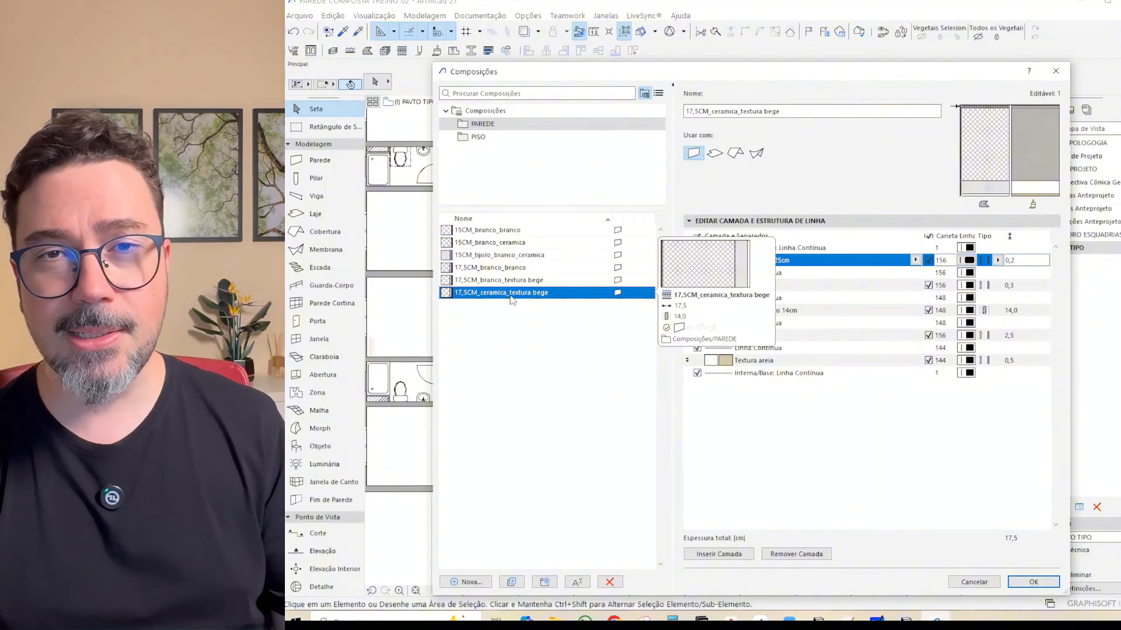
click(528, 332)
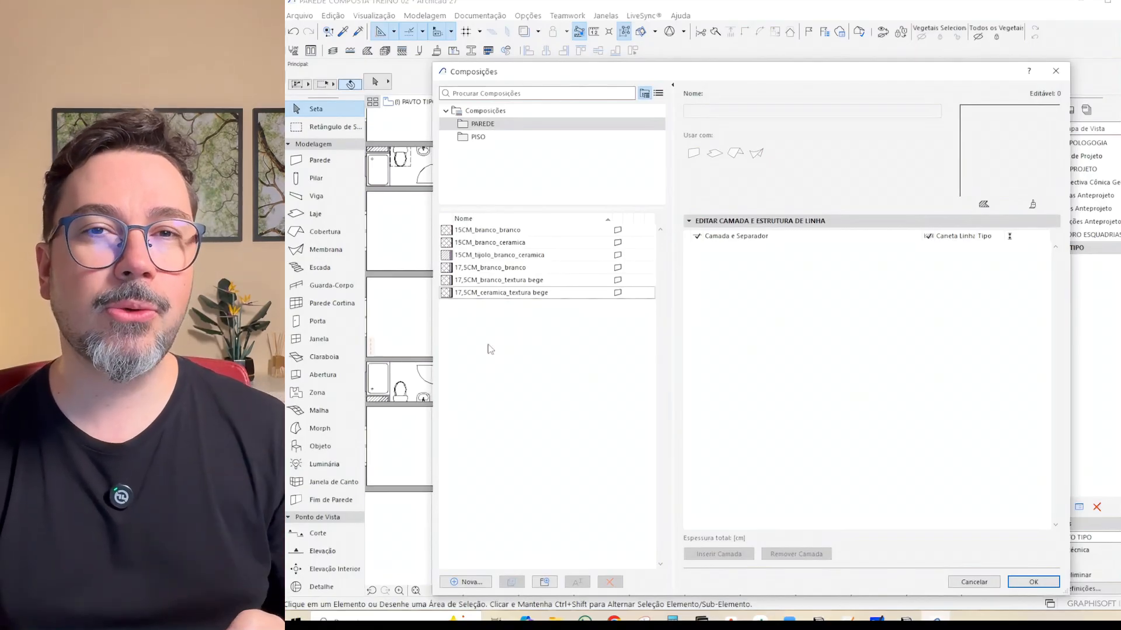
- Set the Externa/Topo and Interna/Base contour lines of the 15CM_branco_branco composite to red pen 241
click(498, 232)
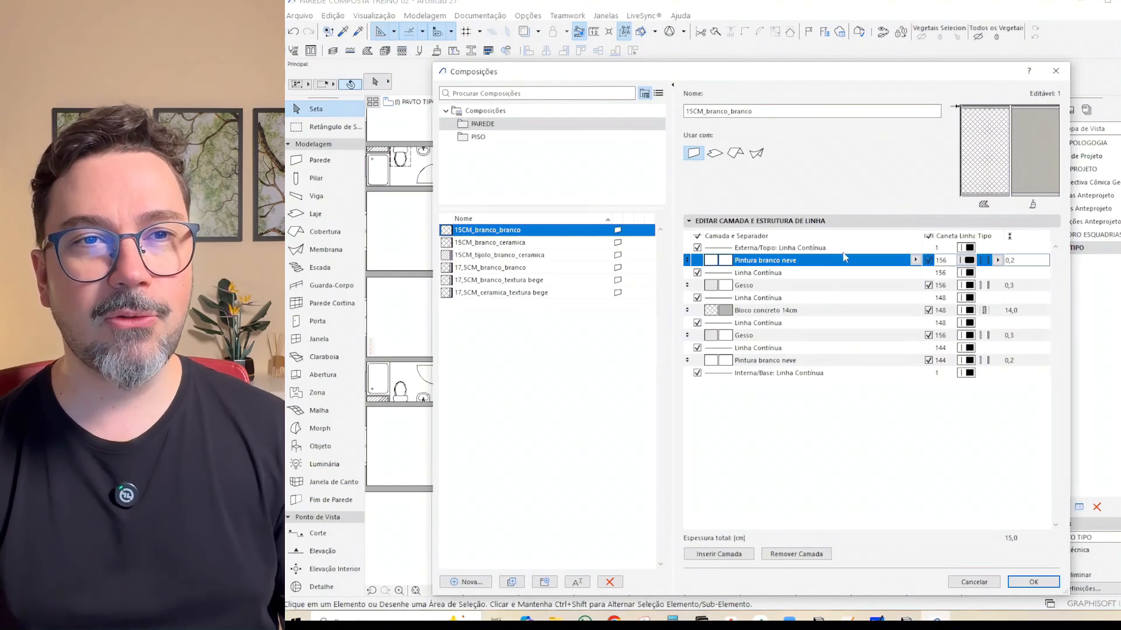
click(968, 250)
click(968, 249)
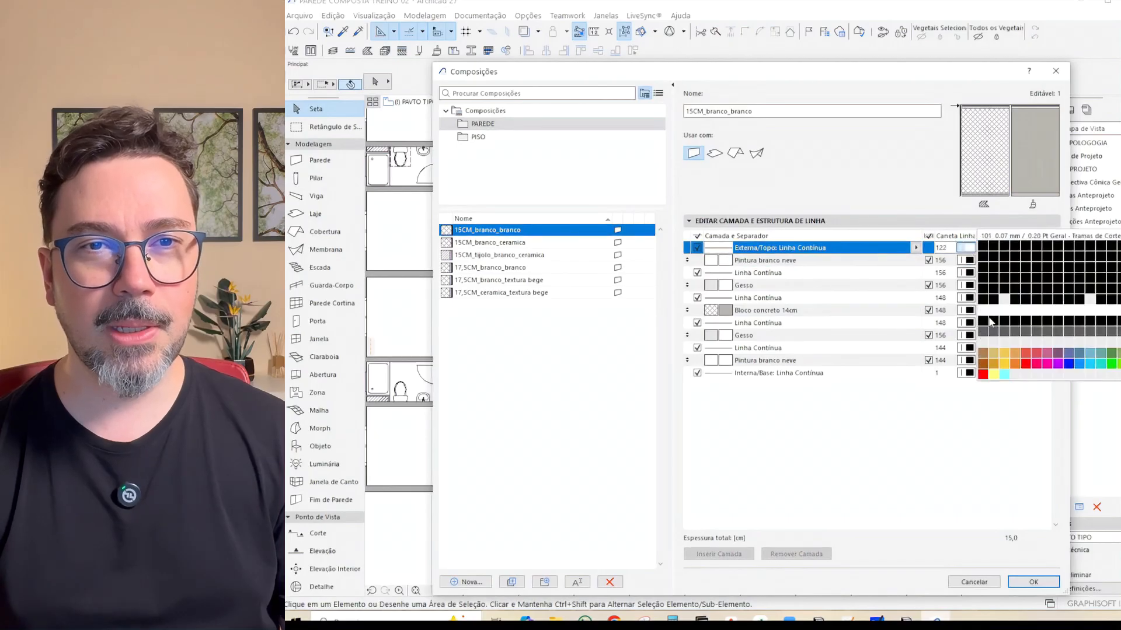
click(982, 376)
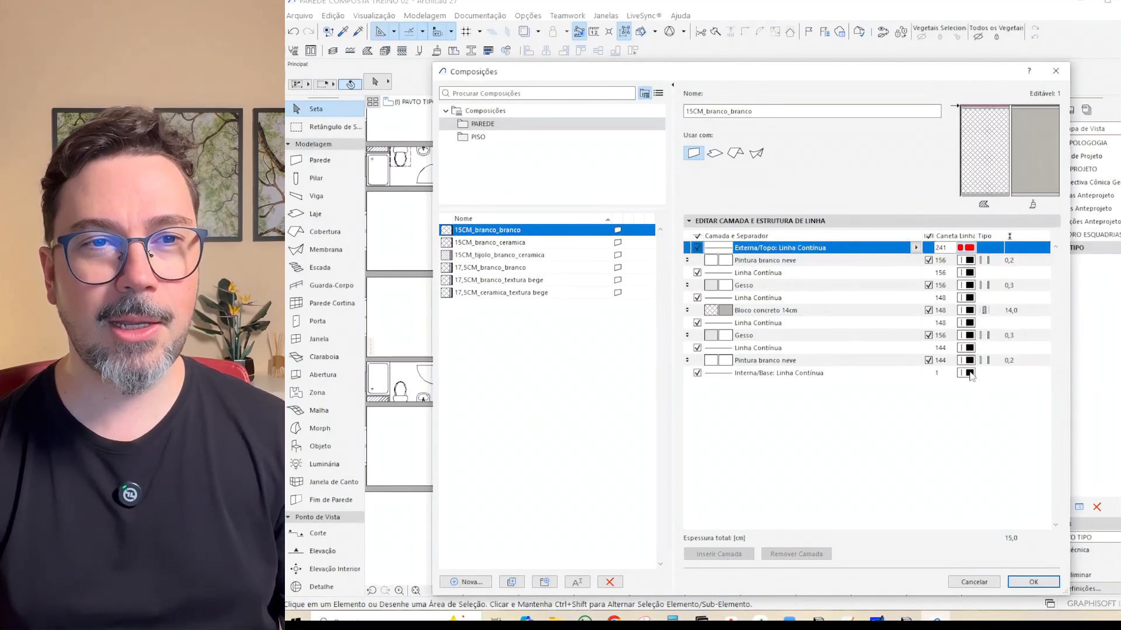
click(967, 374)
click(967, 374)
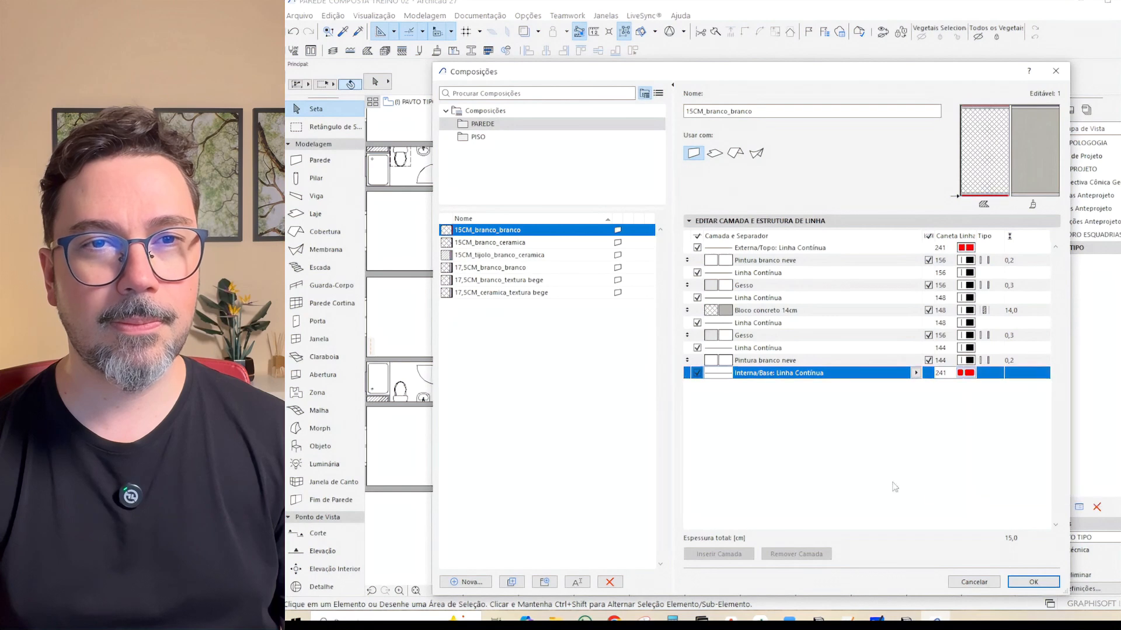
click(982, 504)
- For the 15CM_branco_ceramica composite, set the Externa/Topo line to red pen 241 and the Interna/Base line to yellow pen 242
click(491, 244)
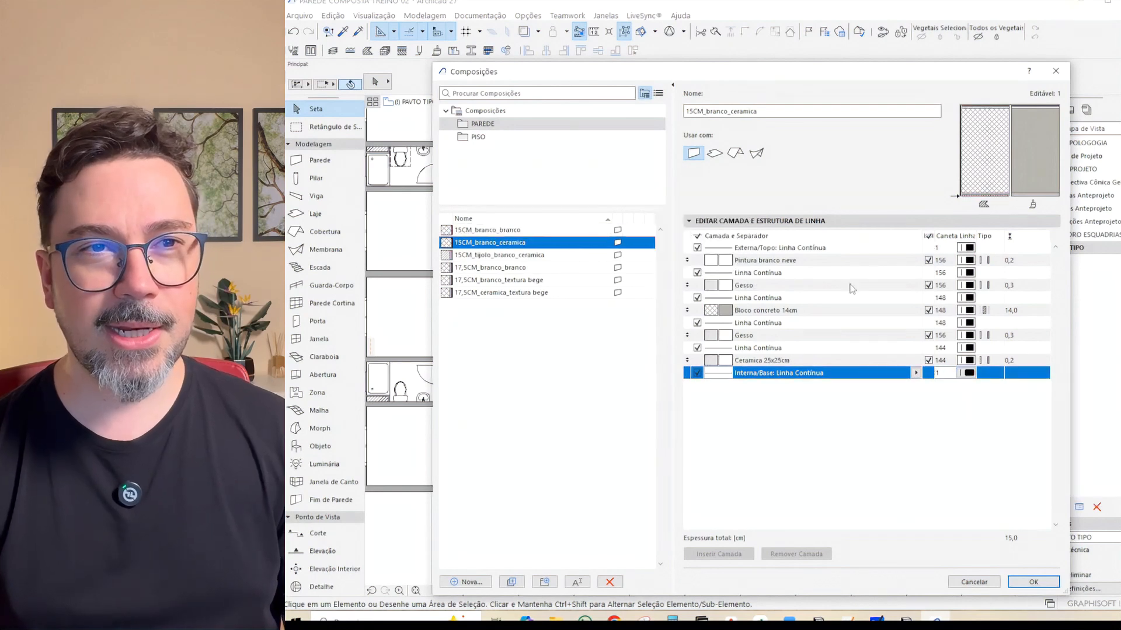
click(966, 248)
click(966, 247)
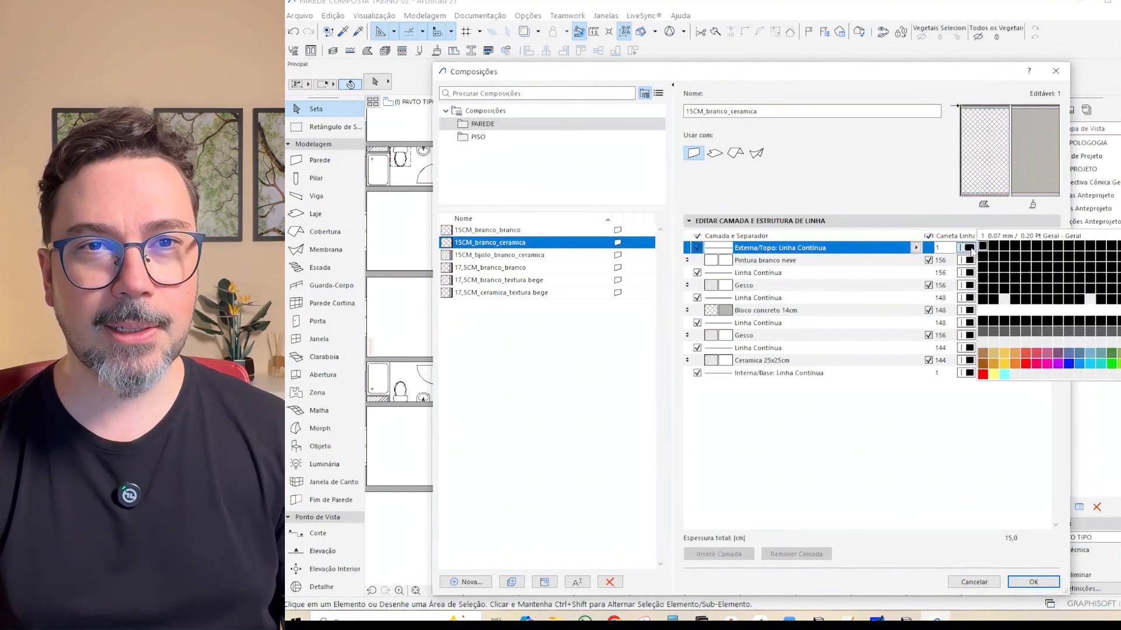
click(978, 378)
click(967, 373)
click(967, 373)
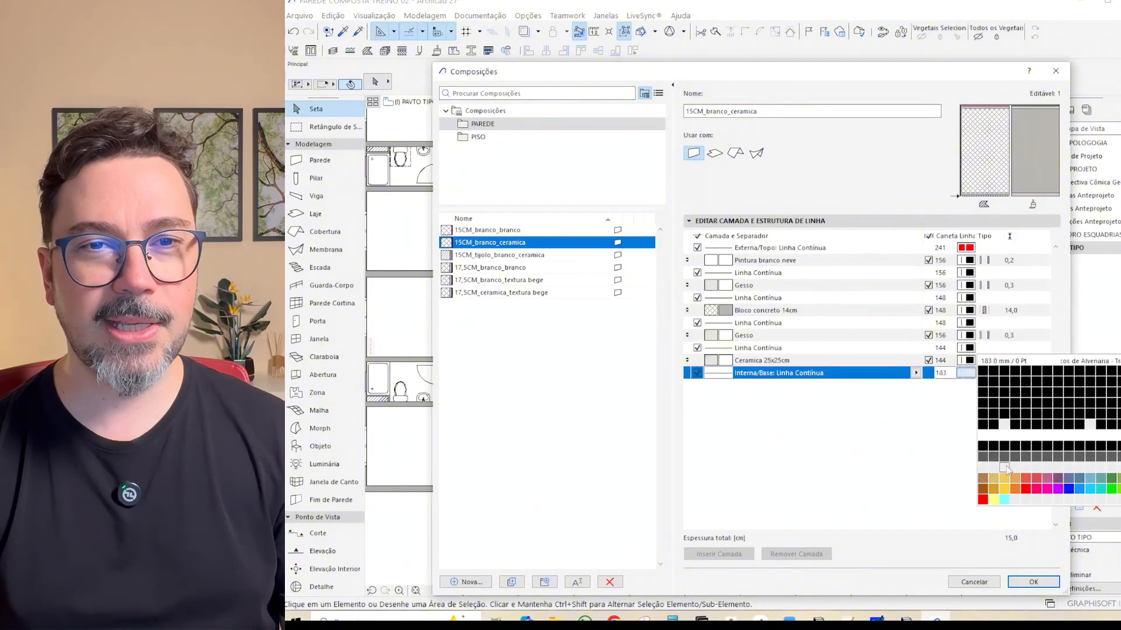
click(997, 496)
- For the 15CM_tijolo_branco_ceramica composite, set the Externa/Topo line to red pen 241 and the Interna/Base line to yellow pen 242
click(513, 255)
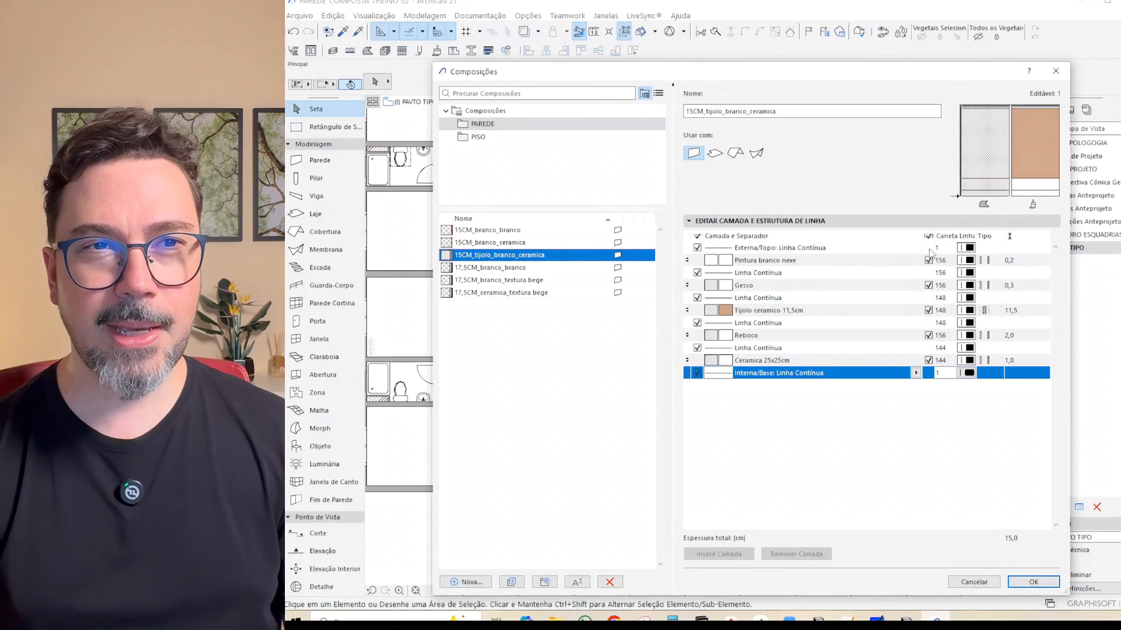
click(969, 248)
click(970, 248)
click(994, 353)
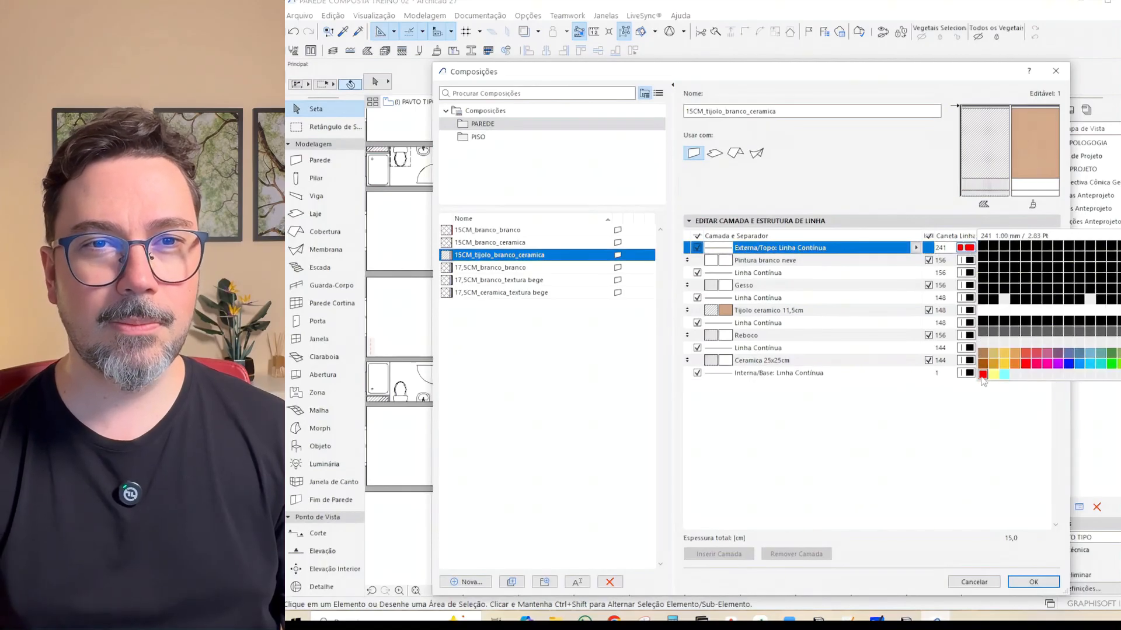
click(969, 374)
click(969, 378)
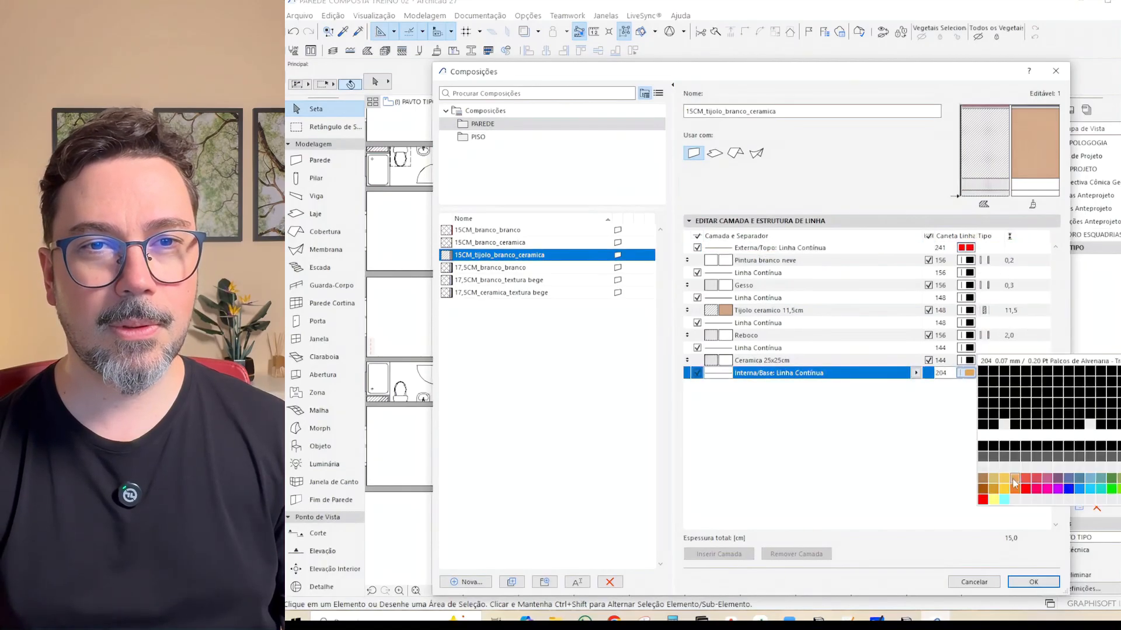
click(989, 499)
- Set the Externa/Topo and Interna/Base contour lines of the 17,5CM_branco_branco composite to red pen 241
click(480, 268)
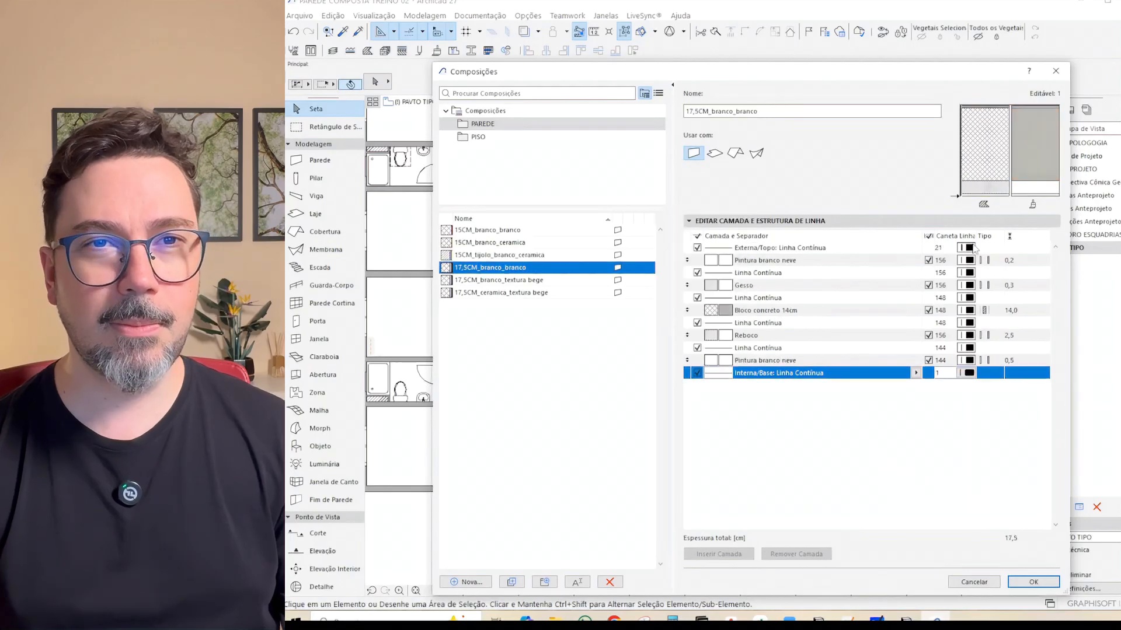
click(968, 248)
click(969, 248)
click(983, 374)
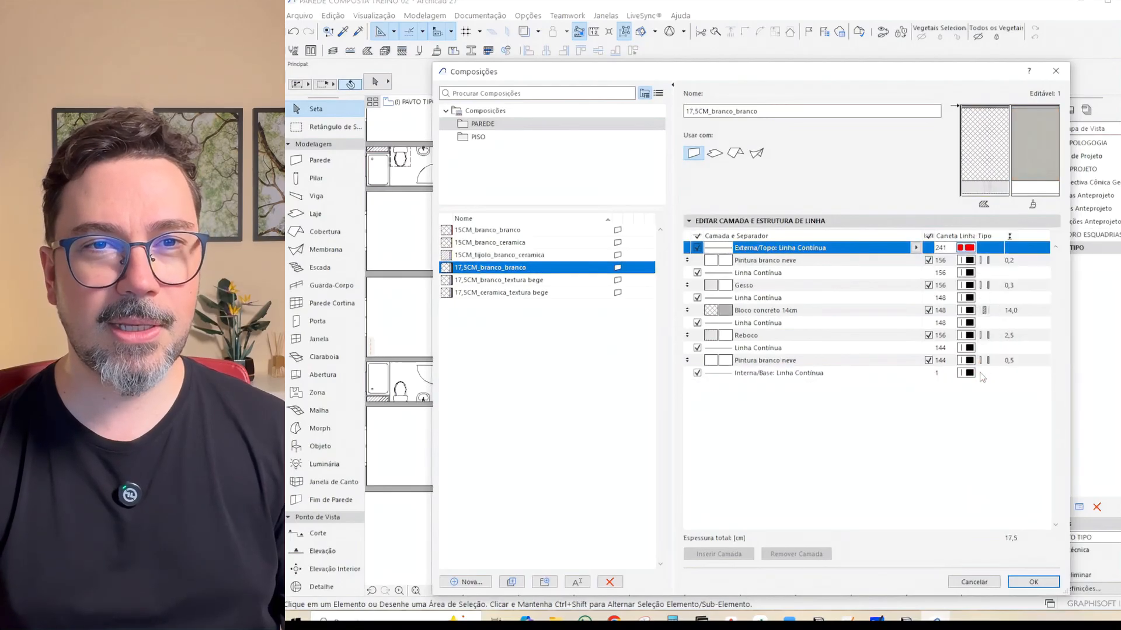
click(967, 373)
click(967, 376)
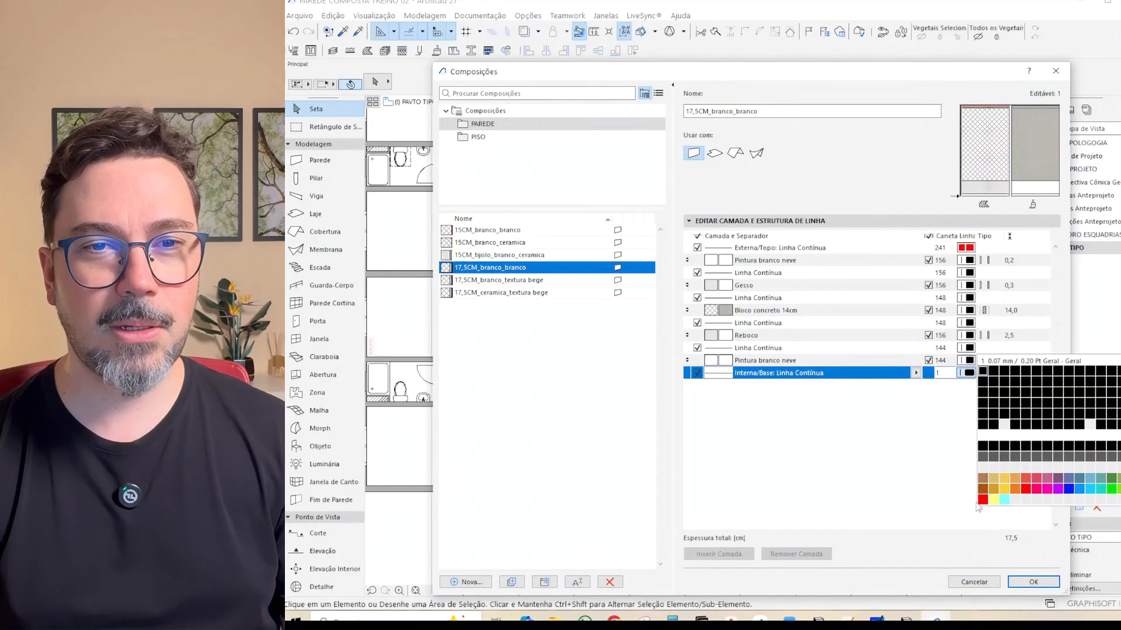
click(983, 374)
- For the 17,5CM_branco_textura bege composite, set the Externa/Topo line to red pen 241 and the Interna/Base line to cyan pen 243
click(590, 281)
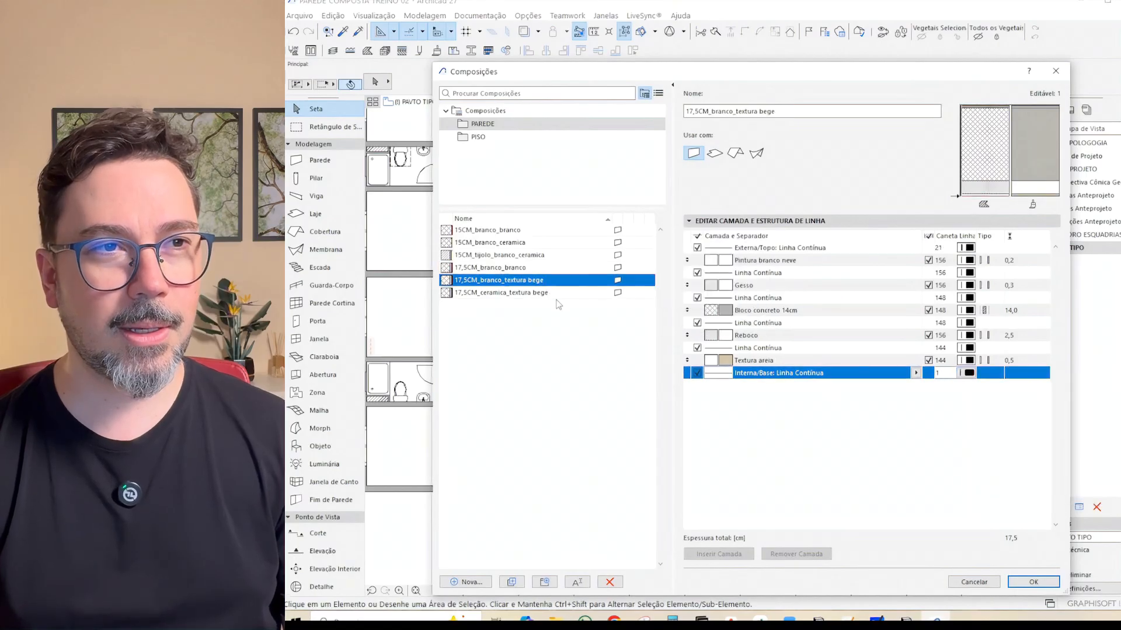
click(967, 250)
click(967, 250)
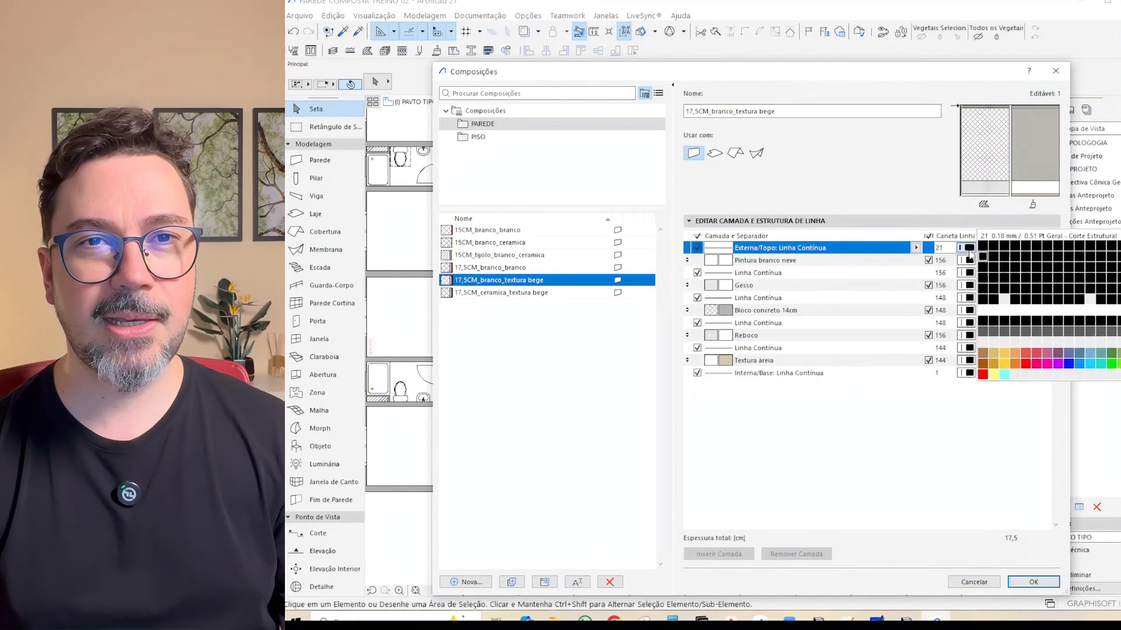
click(973, 379)
click(970, 376)
click(970, 376)
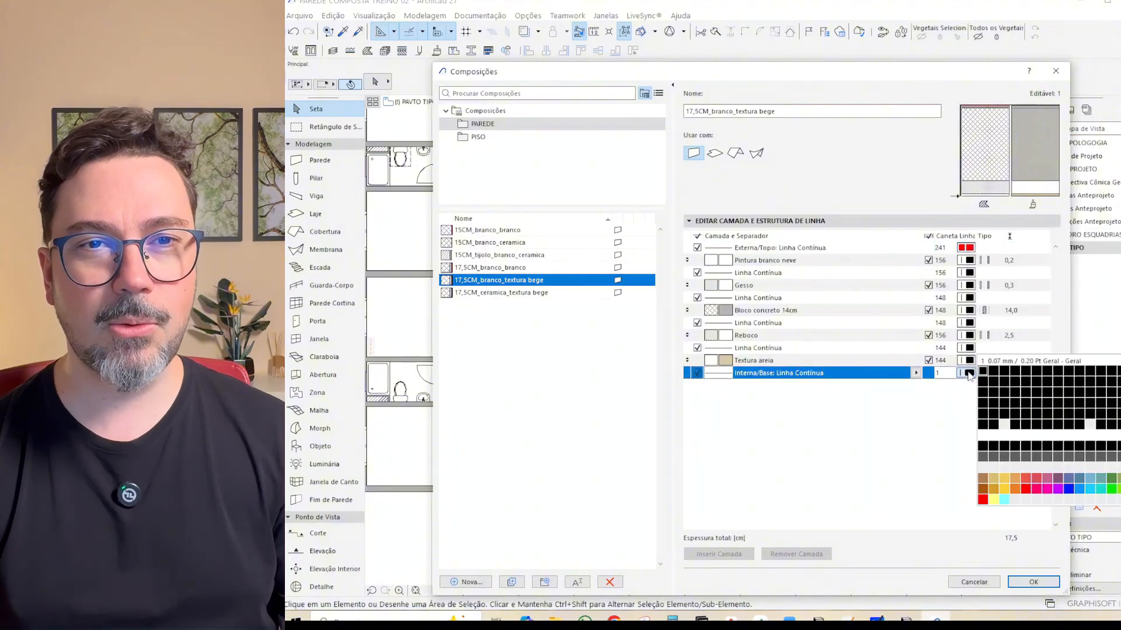
click(1003, 500)
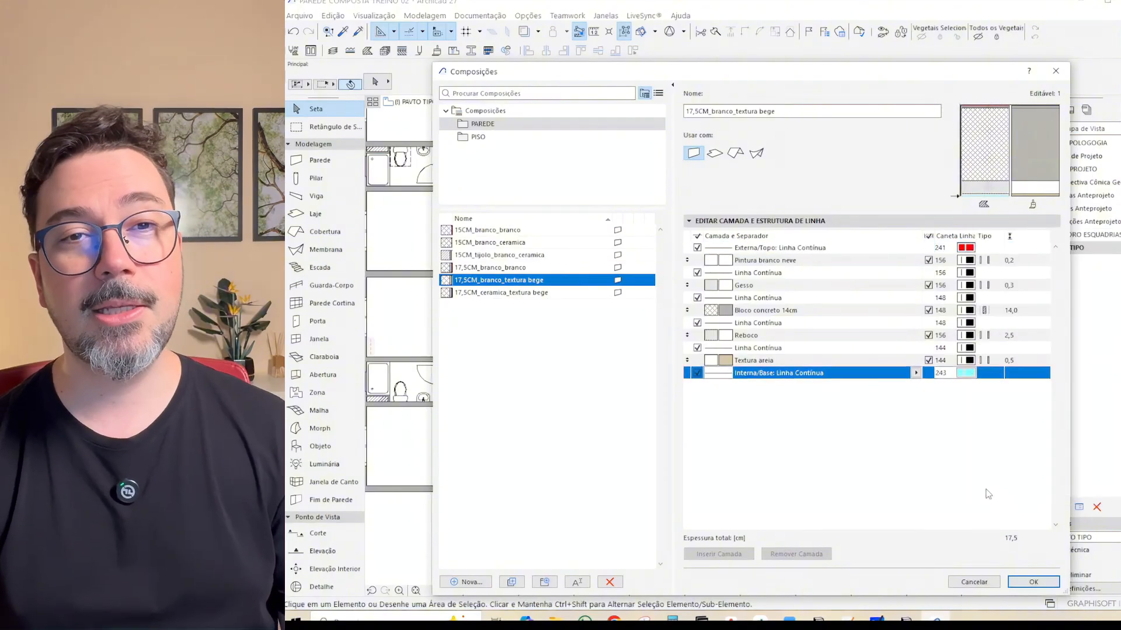
- For the 17,5CM_ceramica_textura bege composite, set the Externa/Topo line to yellow pen 242 and the Interna/Base line to cyan pen 243
click(556, 294)
click(967, 248)
click(967, 248)
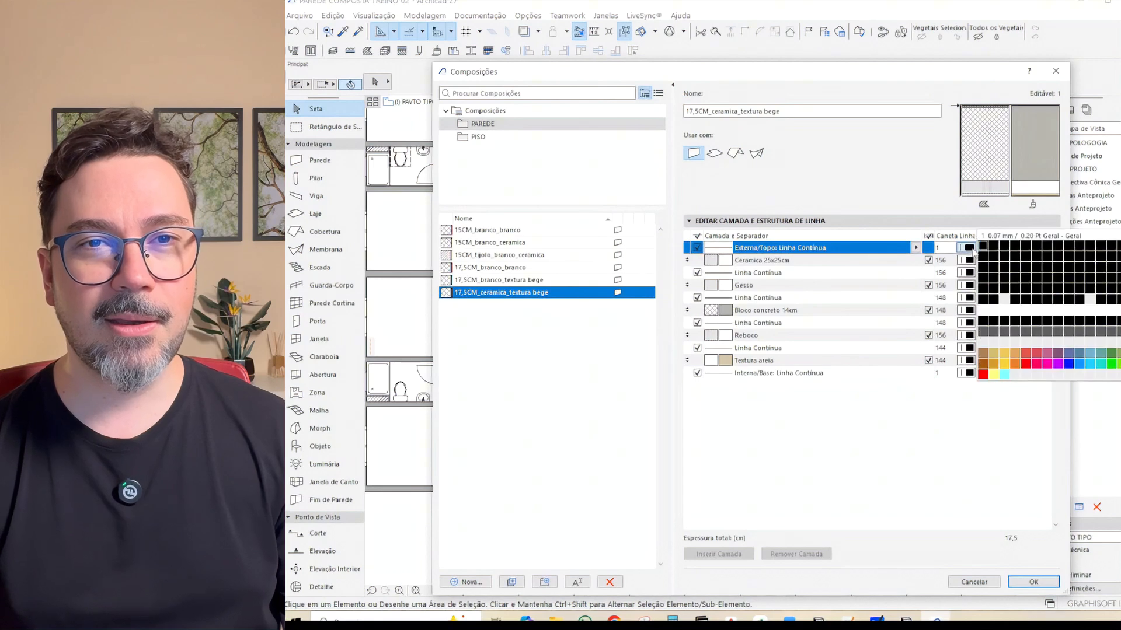
click(990, 377)
click(970, 375)
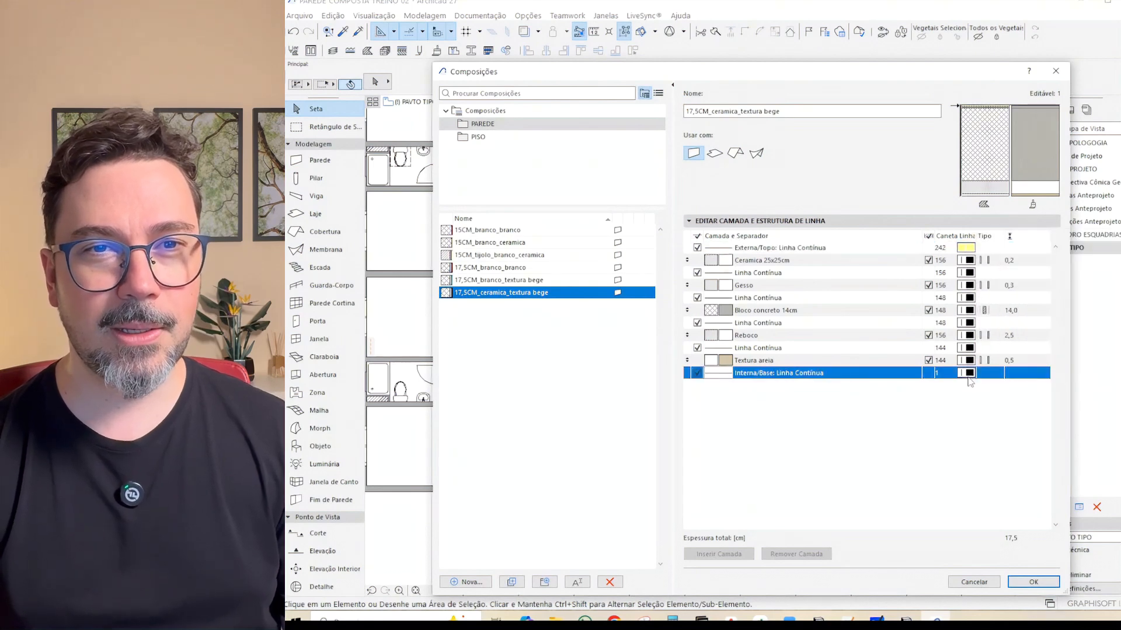
click(970, 375)
click(1004, 501)
click(966, 373)
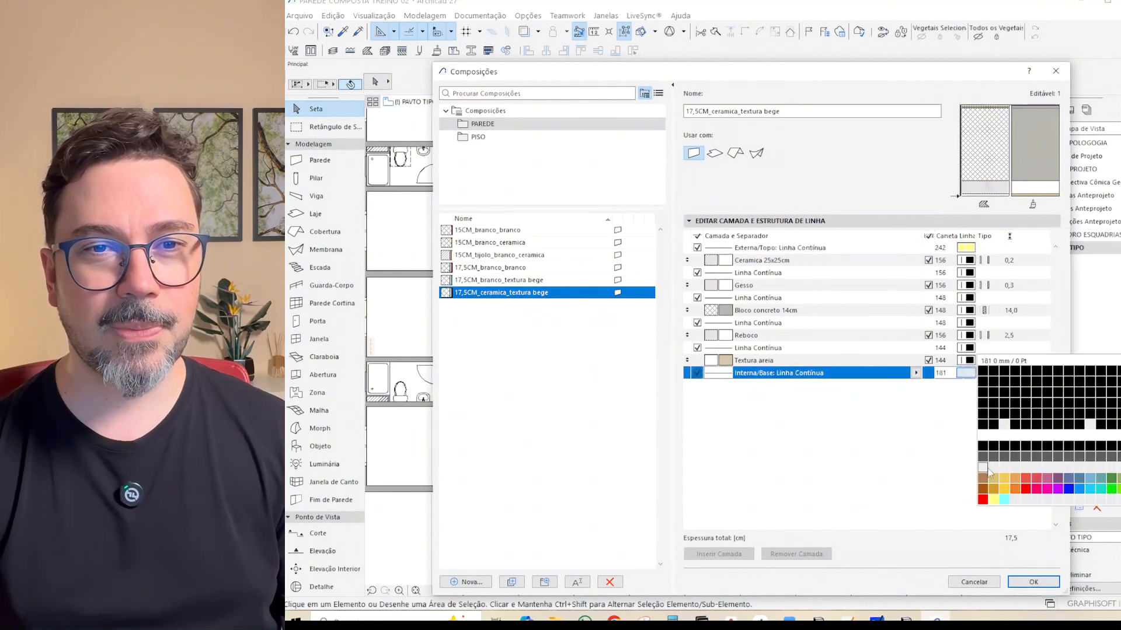
click(1004, 500)
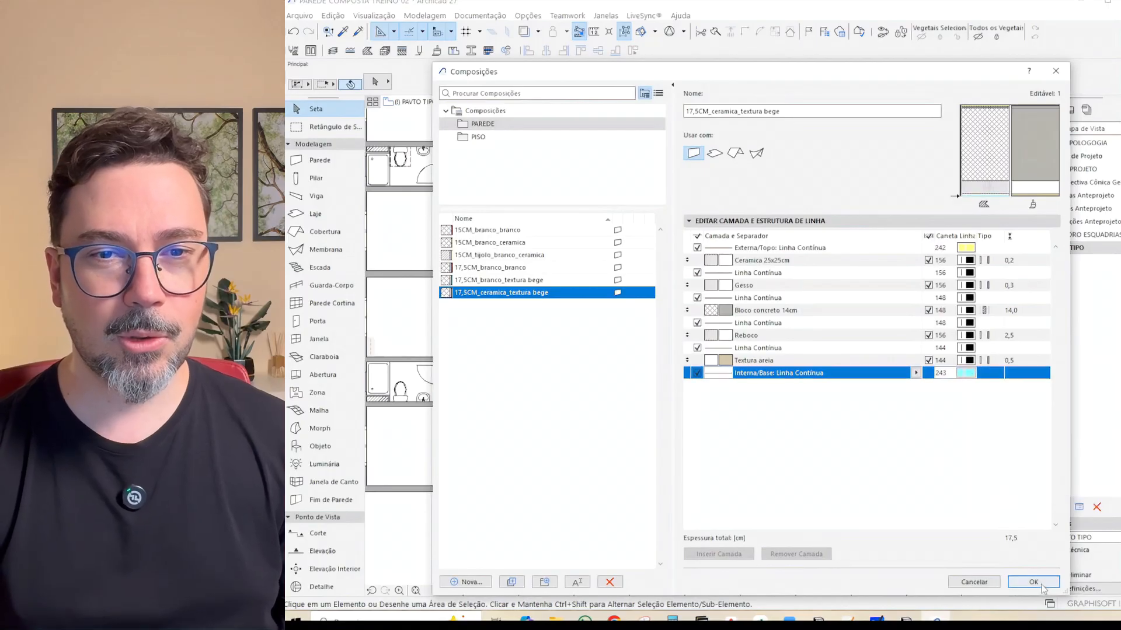
- Apply the composite line pen changes and inspect the wall outlines in the floor plan's lower apartment
click(1033, 582)
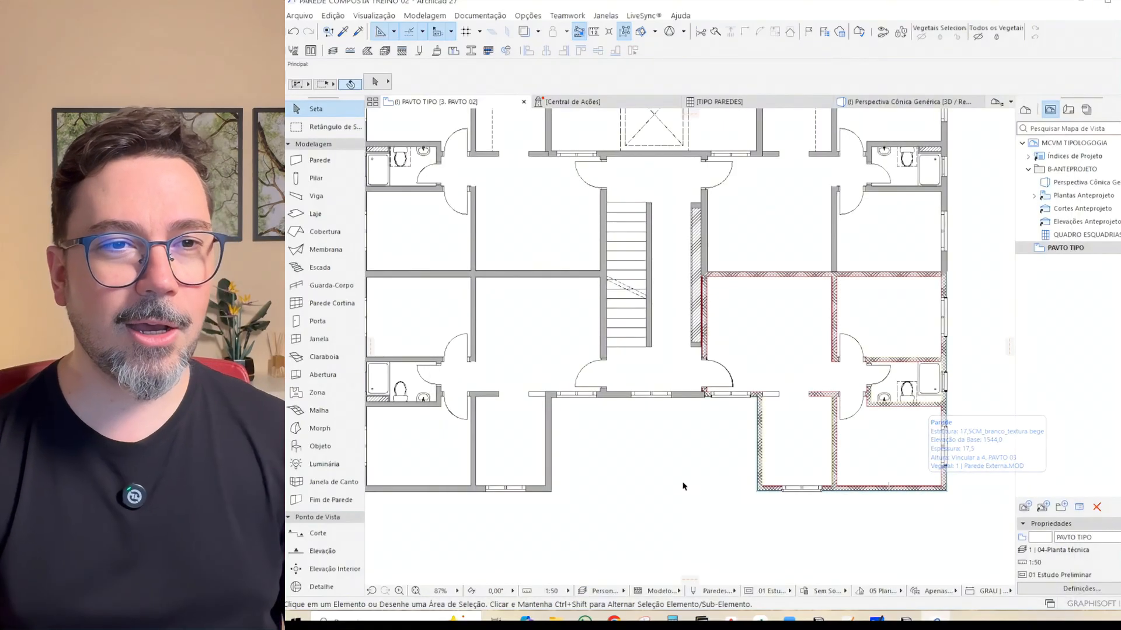
scroll(796, 490, up, 3)
scroll(1007, 408, up, 3)
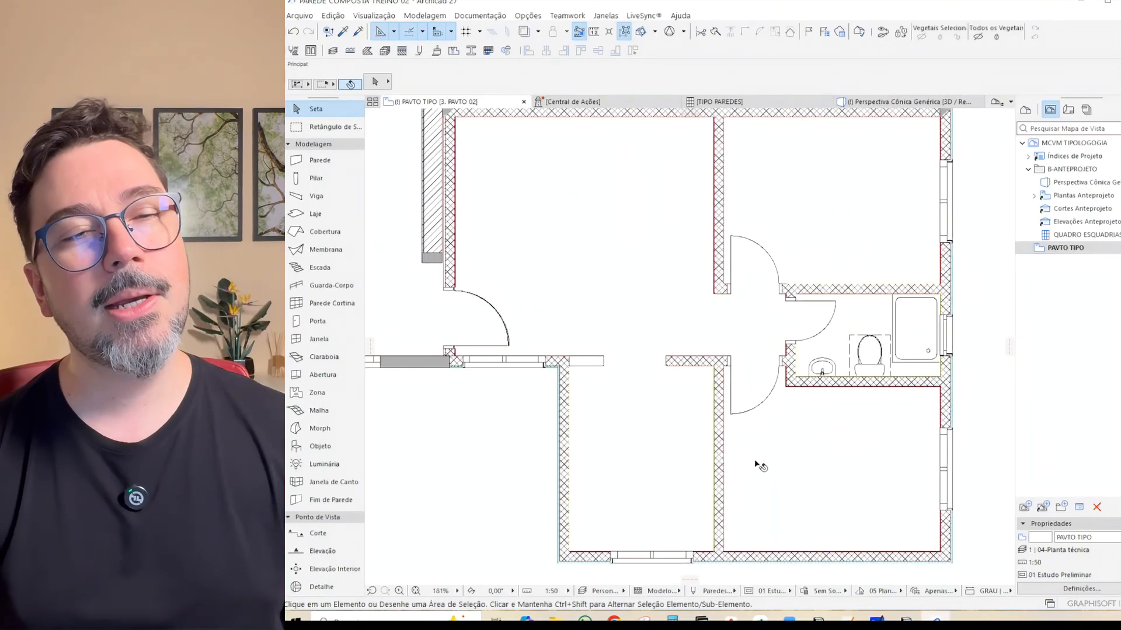
- Turn on true line weight display (Espessura Real da Linha) and inspect the coloured wall contours of the lower apartment
middle_drag(655, 484, 705, 479)
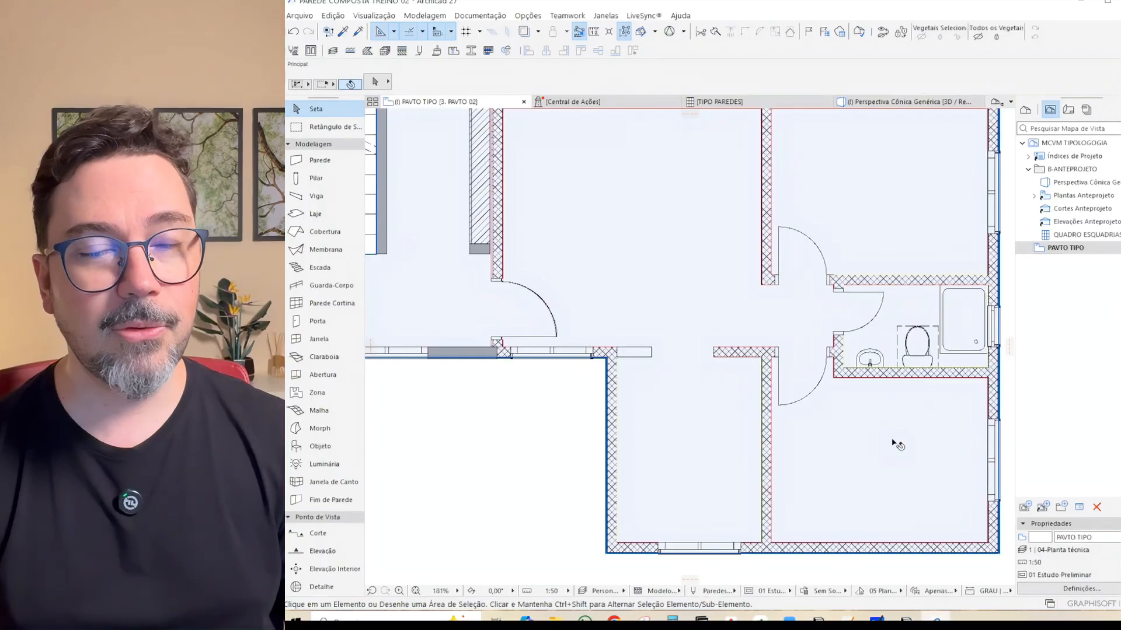
scroll(897, 445, down, 3)
middle_drag(897, 445, 877, 455)
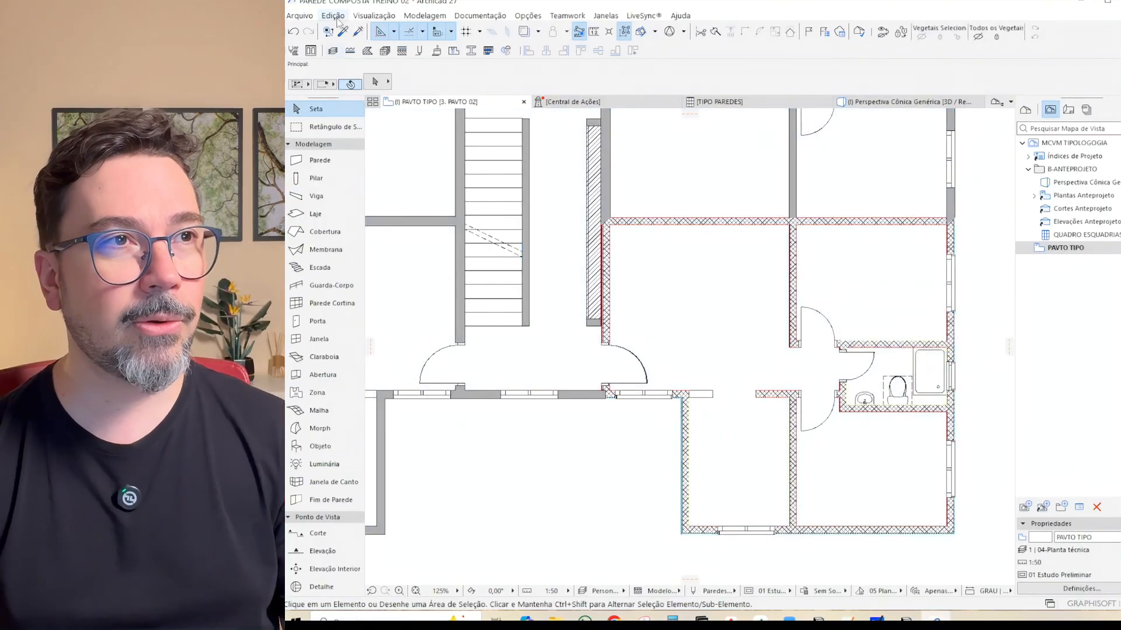
click(364, 16)
mouse_move(396, 36)
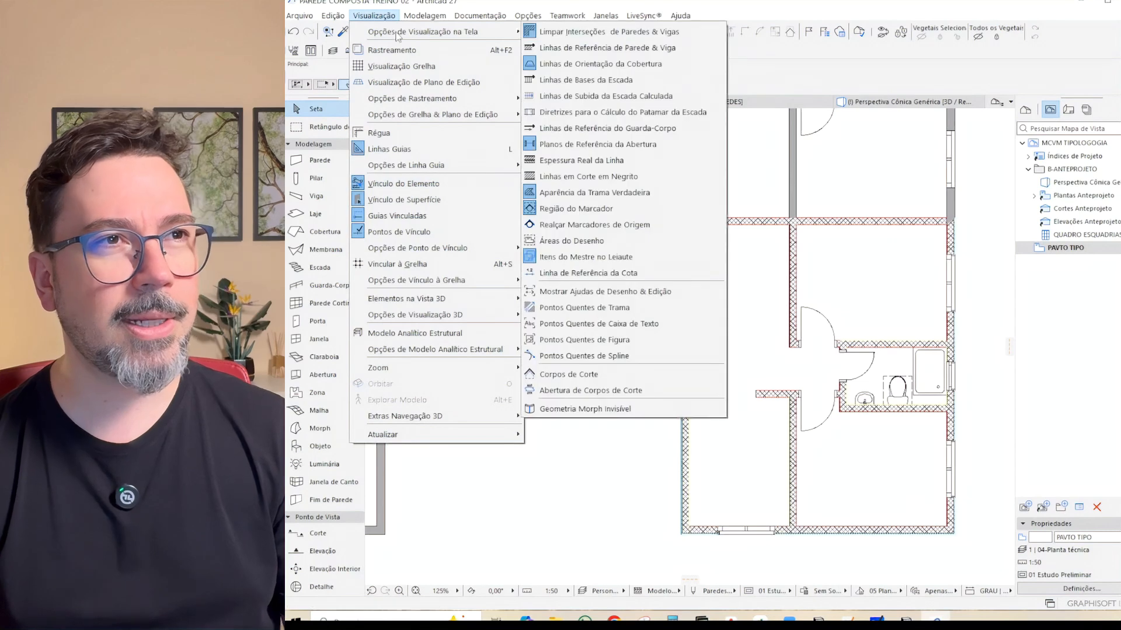
click(607, 164)
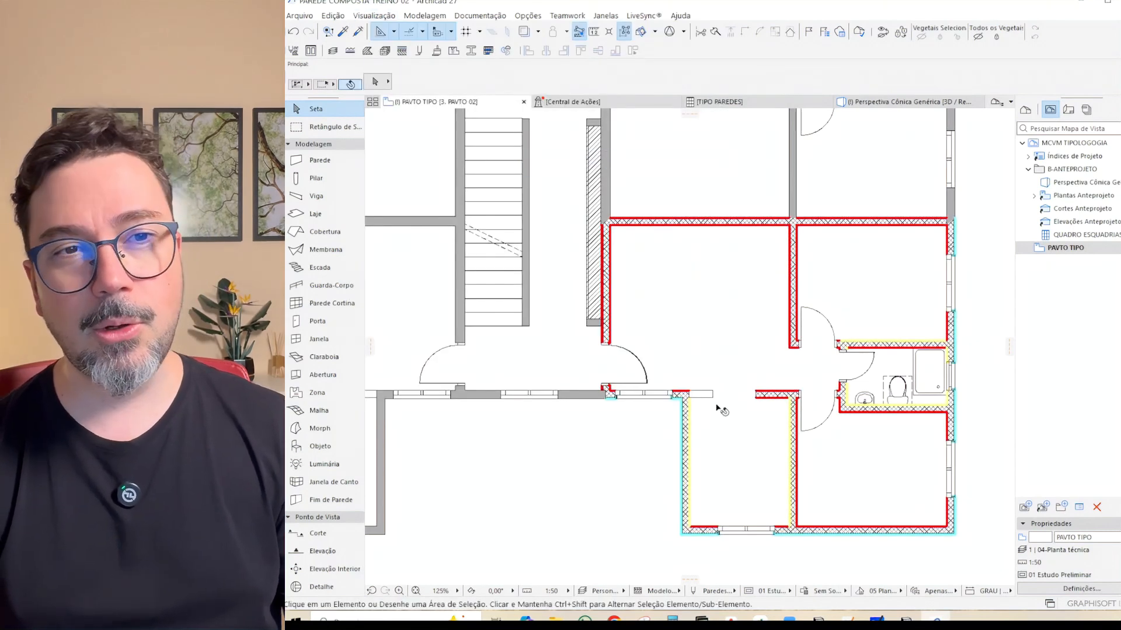
scroll(799, 487, up, 2)
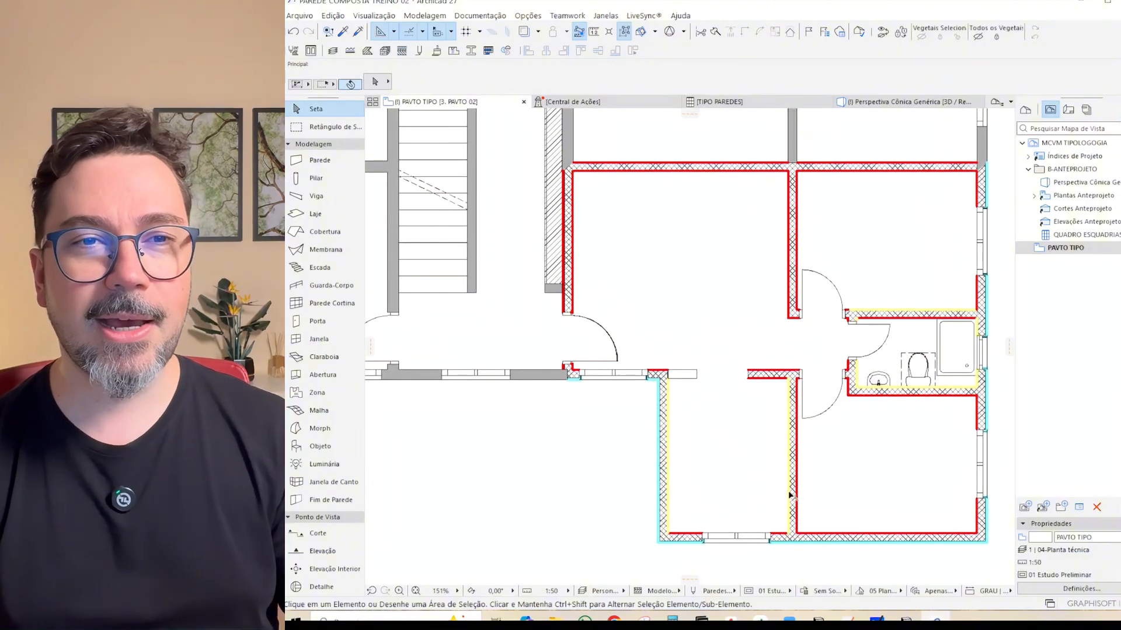
middle_drag(869, 488, 838, 454)
middle_drag(683, 415, 693, 438)
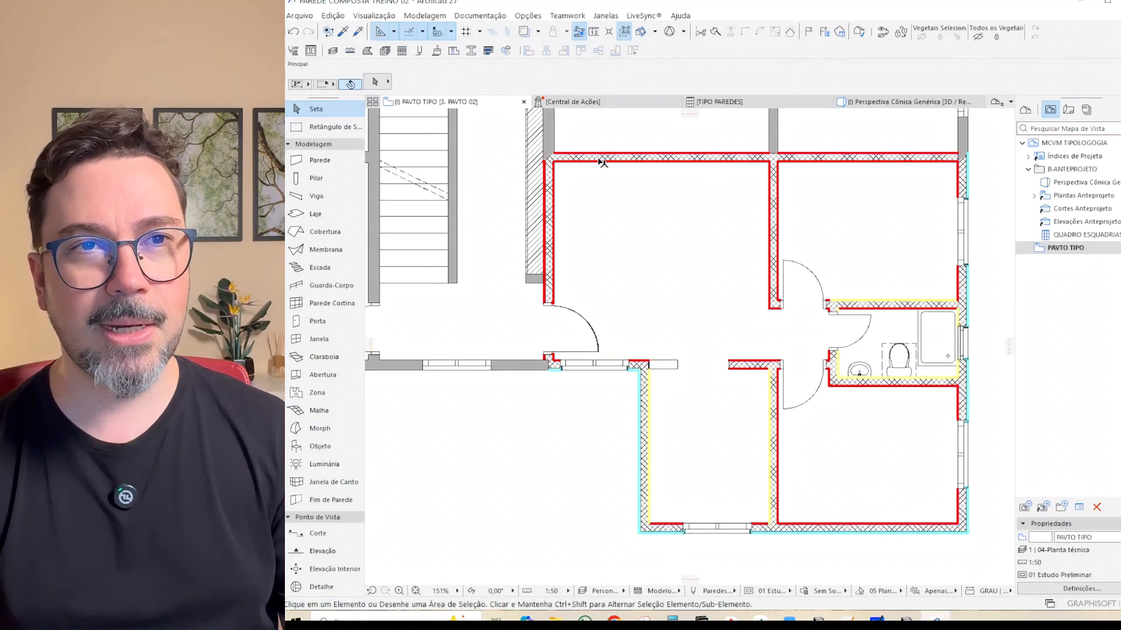
- Flip the 15CM_branco_ceramica wall on the upper side of the bathroom so its yellow ceramic side faces the bathroom
scroll(908, 363, up, 5)
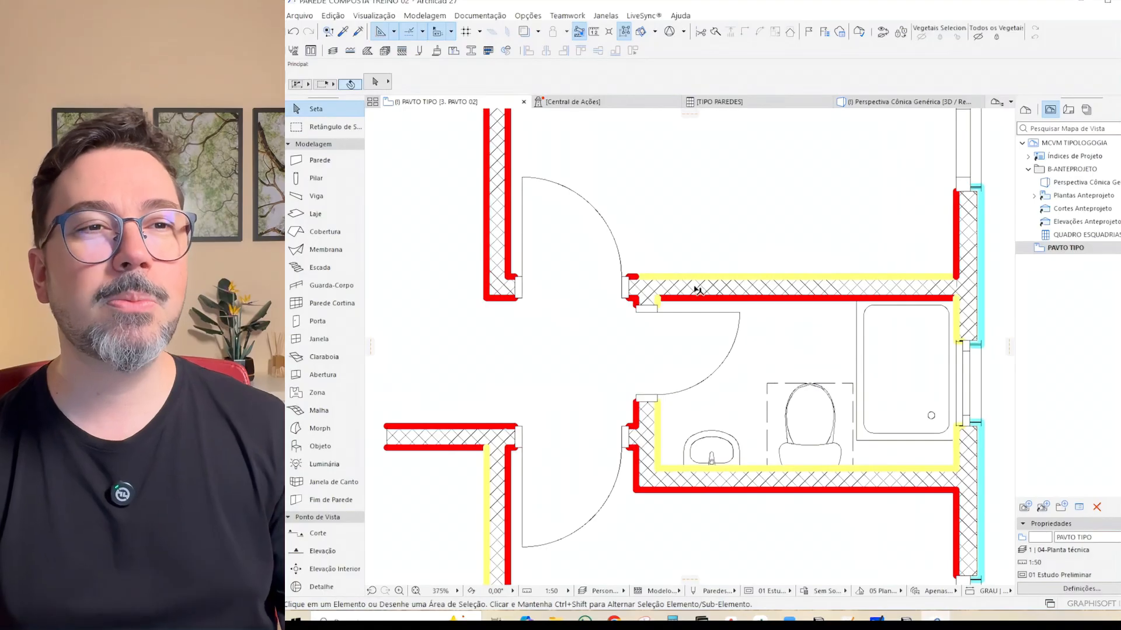
scroll(741, 297, down, 2)
click(810, 293)
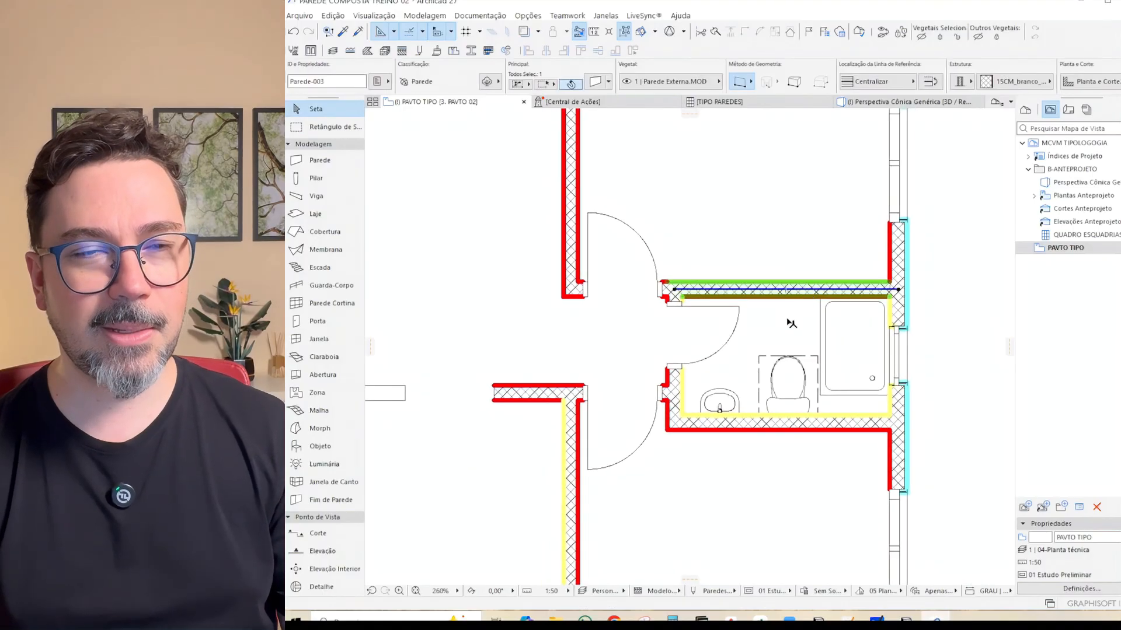
click(733, 244)
key(Escape)
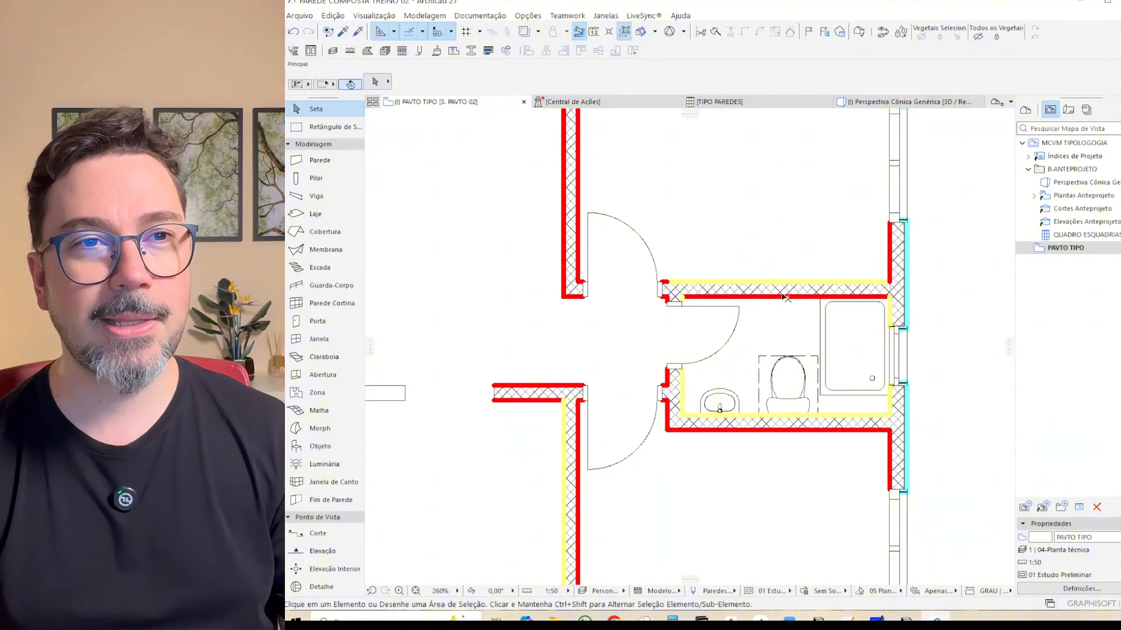
scroll(785, 298, up, 2)
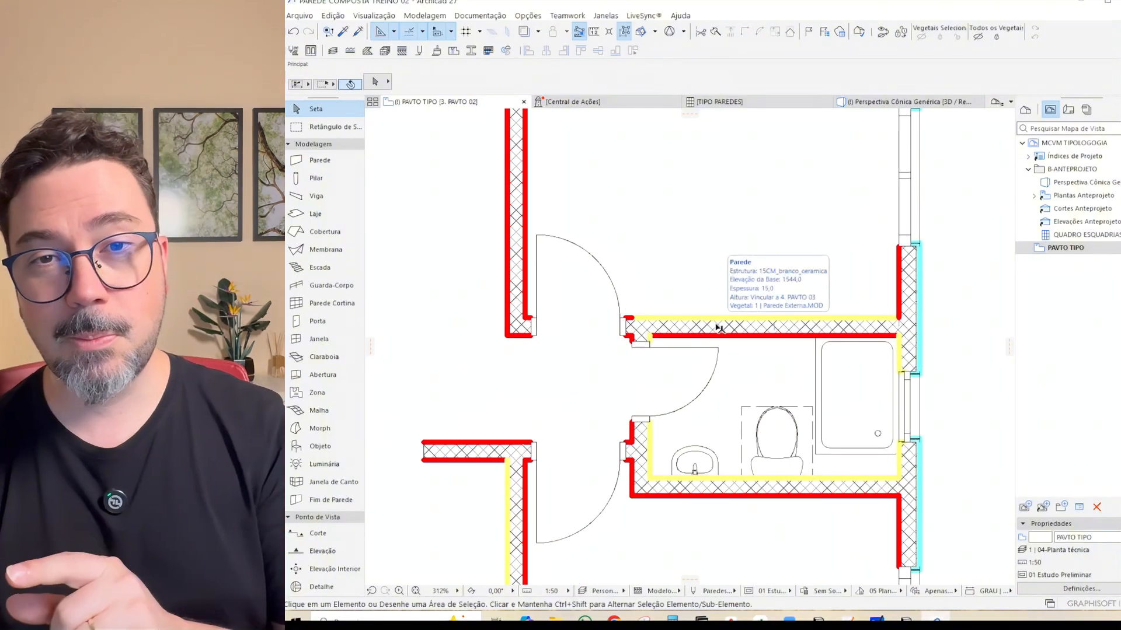
click(719, 328)
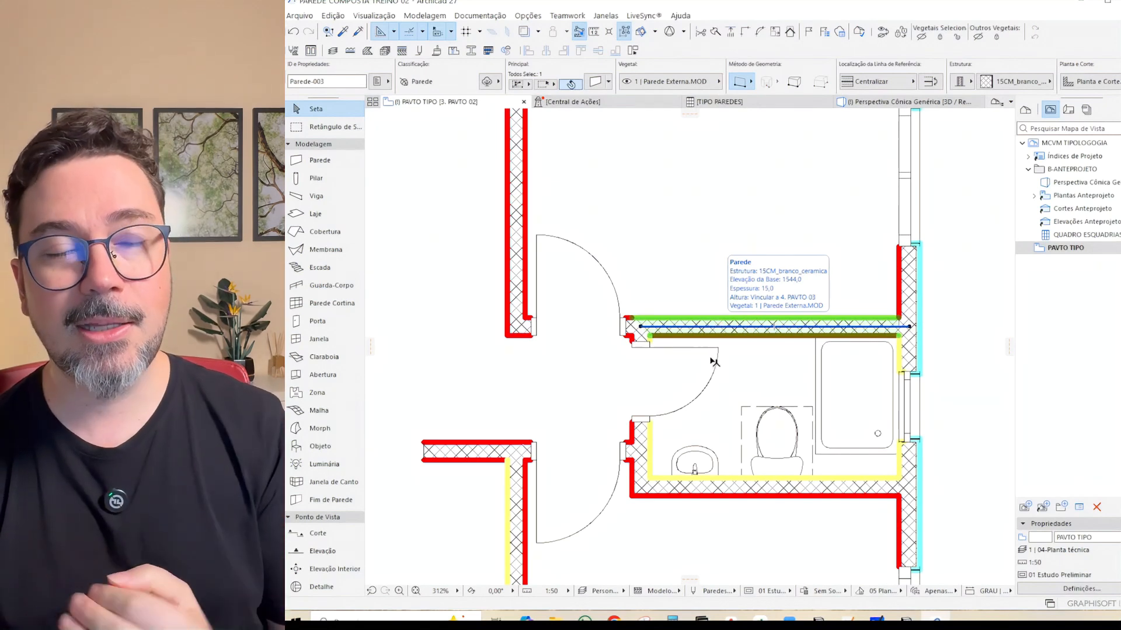
scroll(677, 269, down, 2)
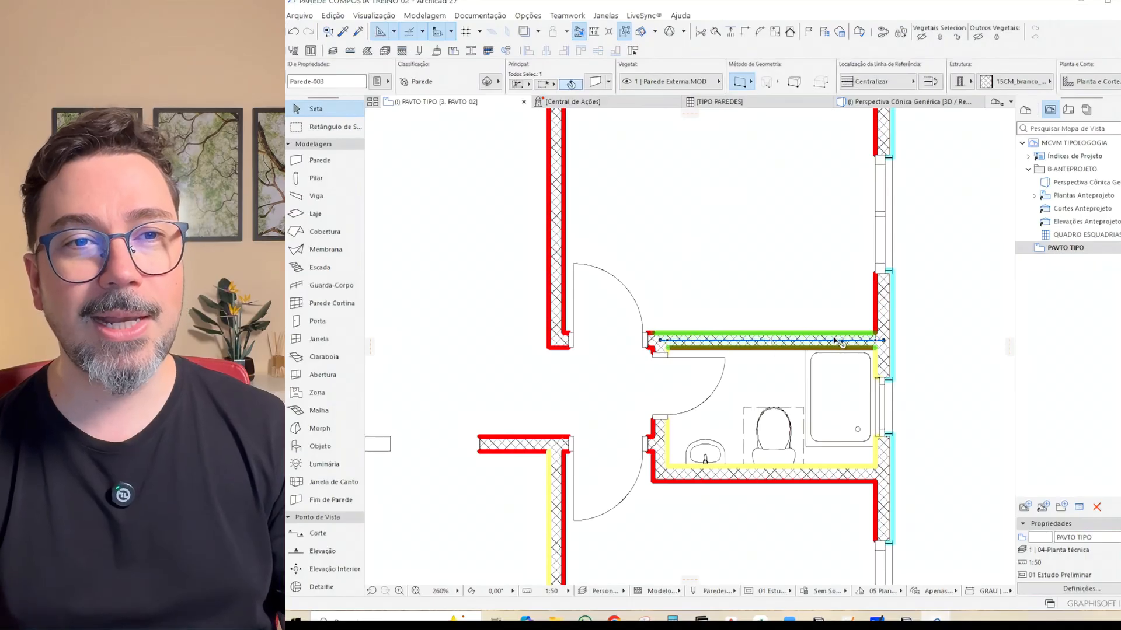
click(931, 83)
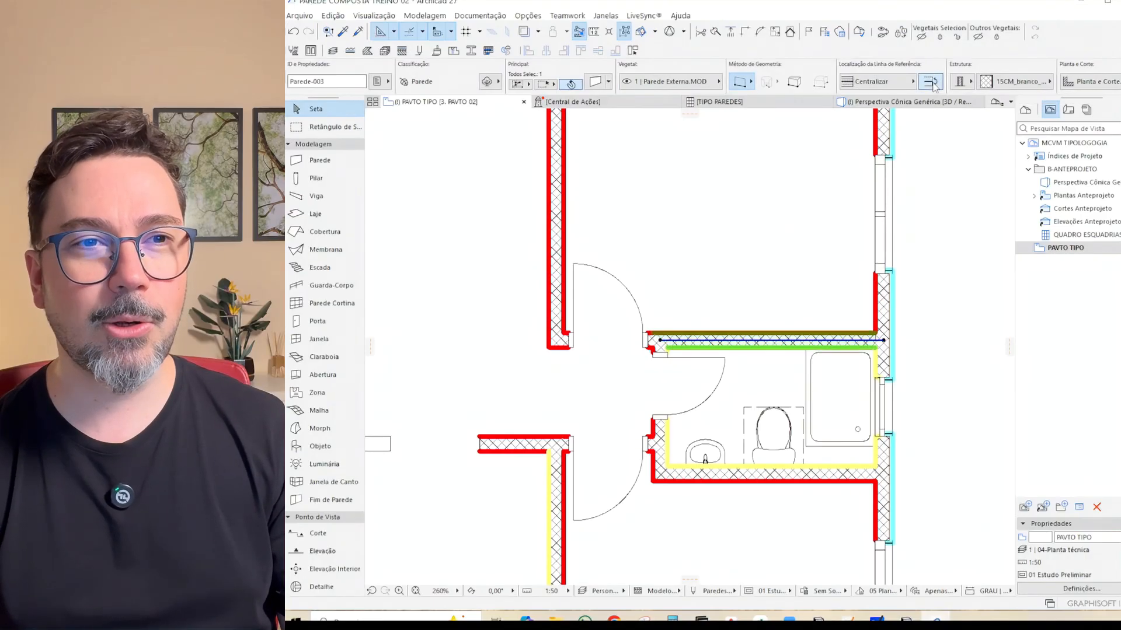
click(761, 296)
scroll(854, 349, down, 3)
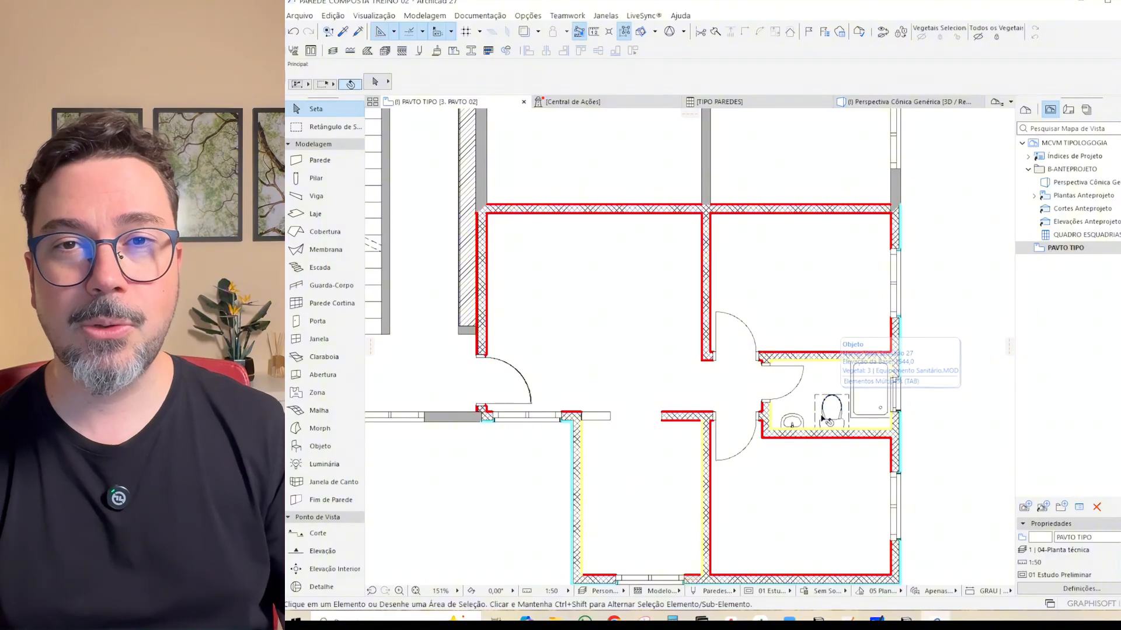
- Enclose the lower rooms and bathroom in a selection area, inspect their wall finishes in 3D, and return to the floor plan
middle_drag(811, 419, 797, 376)
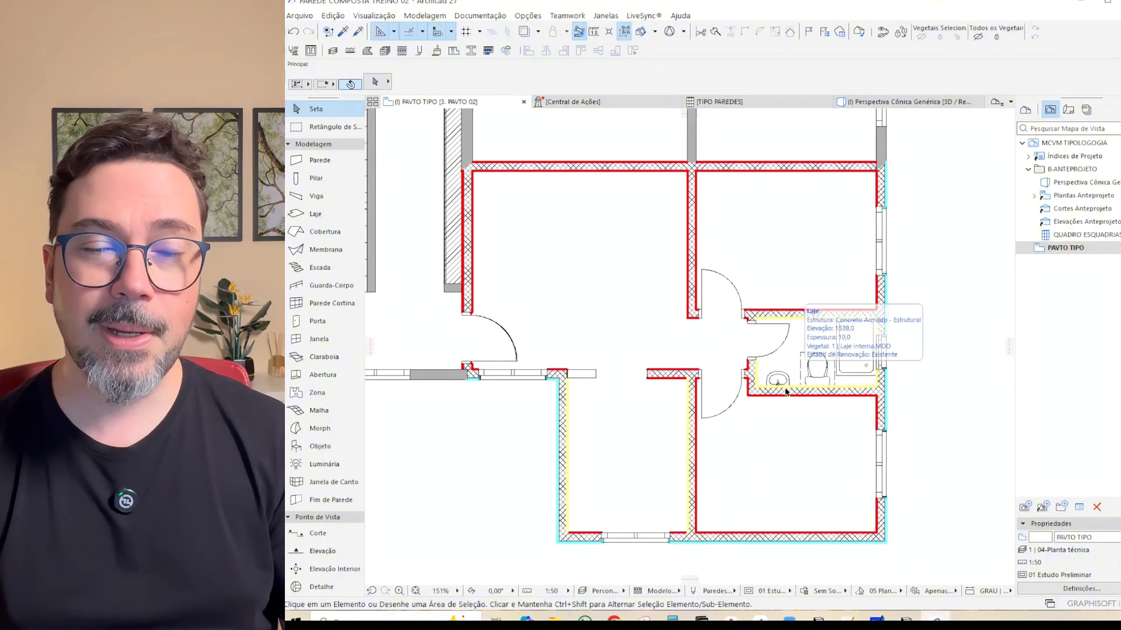
click(333, 127)
click(546, 234)
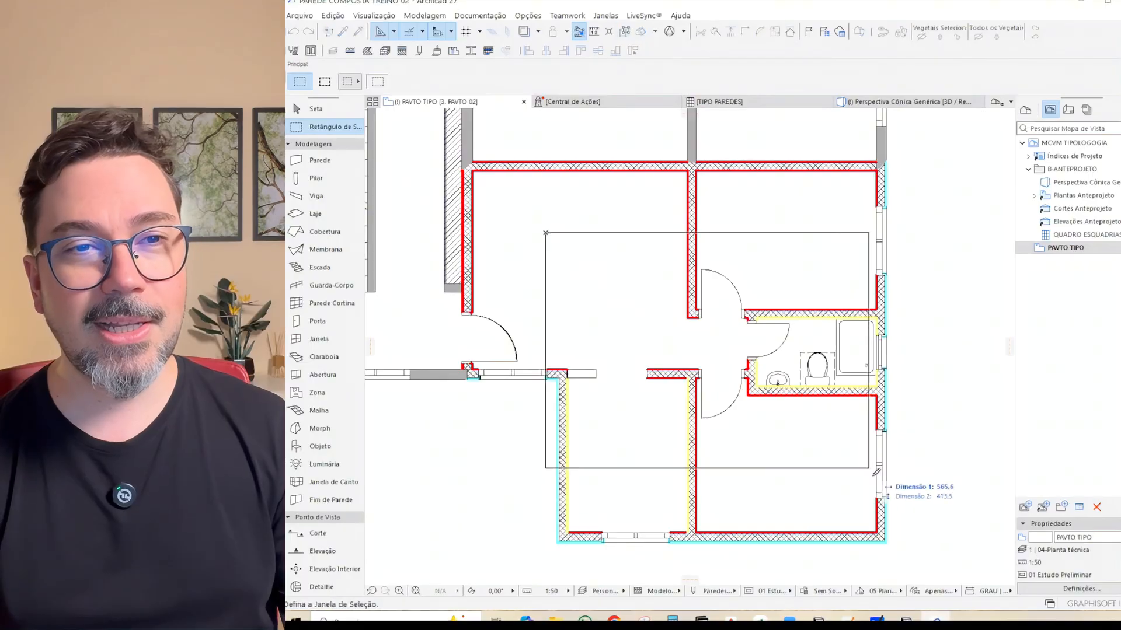
click(923, 561)
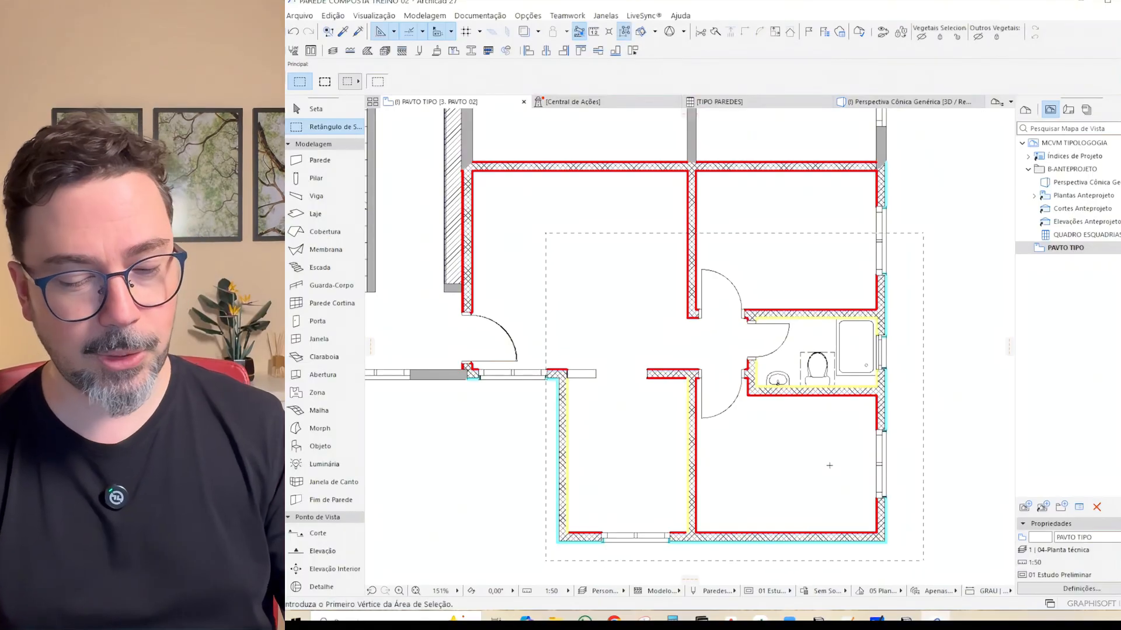
key(F5)
shift+middle_drag(669, 334, 898, 344)
shift+middle_drag(625, 360, 661, 423)
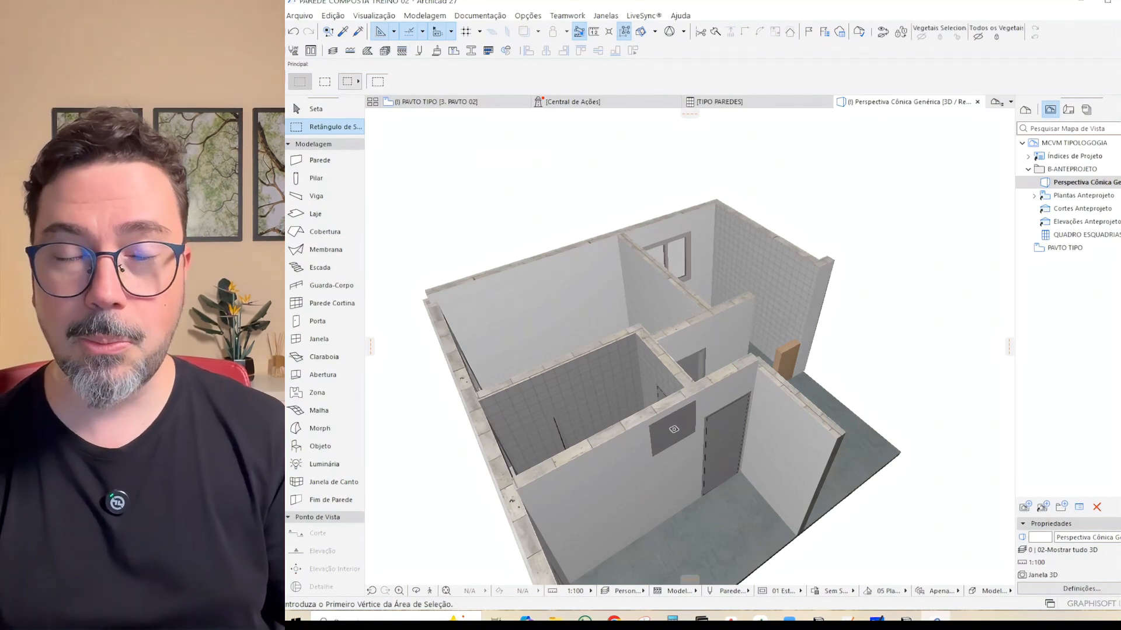
key(Escape)
key(F2)
- Assign the 17,5CM_ceramica_textura bege composite to the right and lower exterior walls of the narrow room in the mirrored left apartment
scroll(663, 450, down, 2)
middle_drag(531, 439, 942, 393)
scroll(772, 396, up, 3)
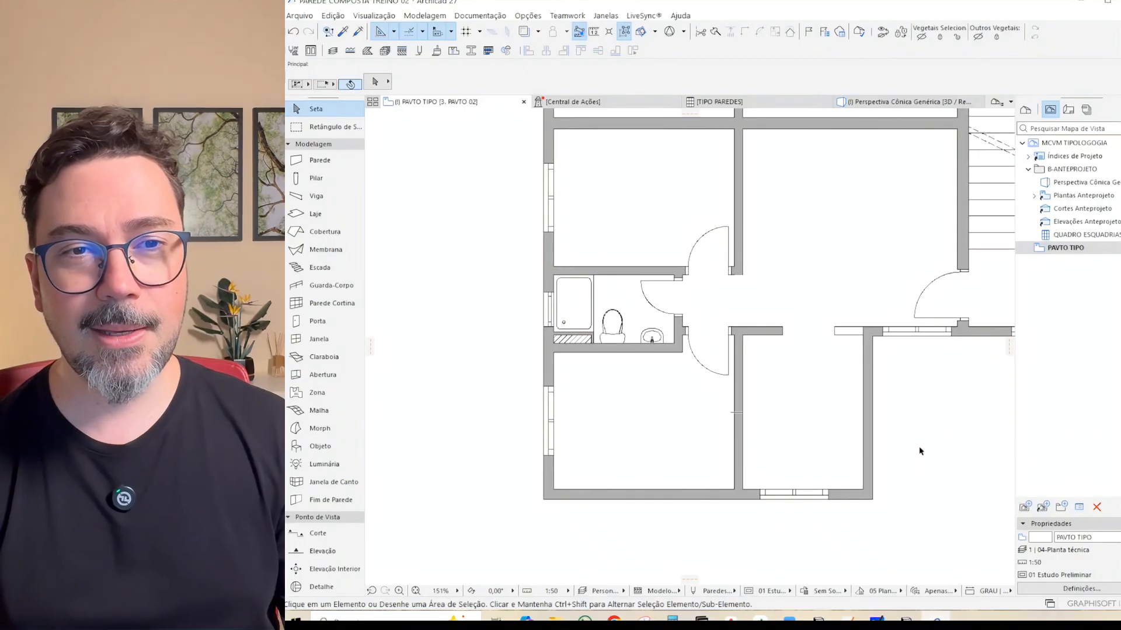
middle_drag(920, 451, 858, 391)
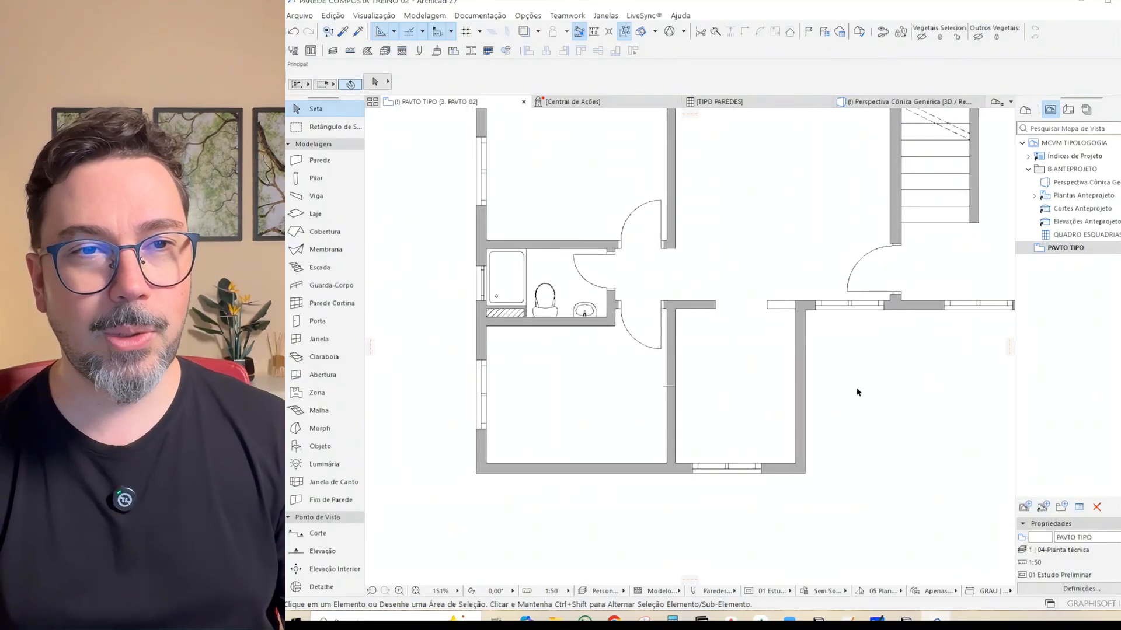
click(801, 388)
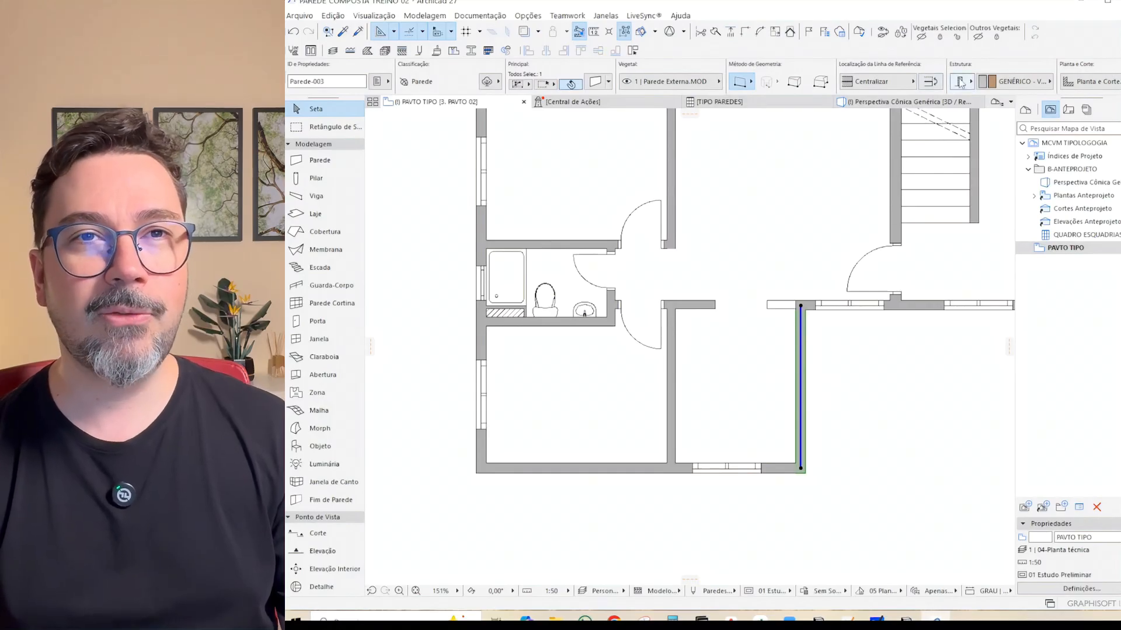
click(967, 82)
shift+click(785, 468)
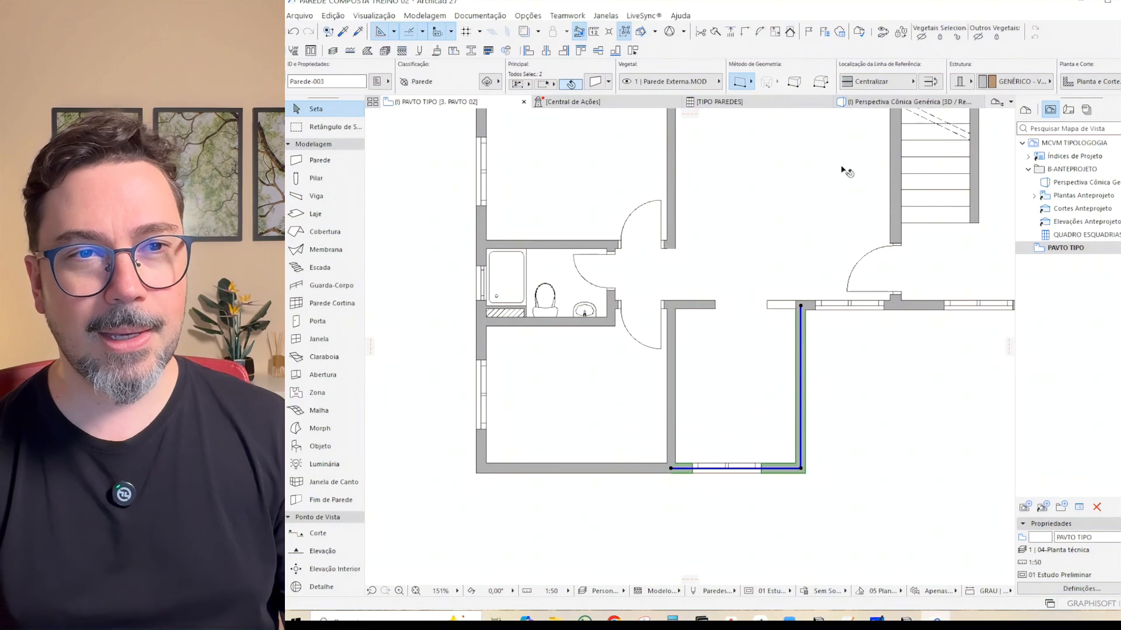
click(964, 81)
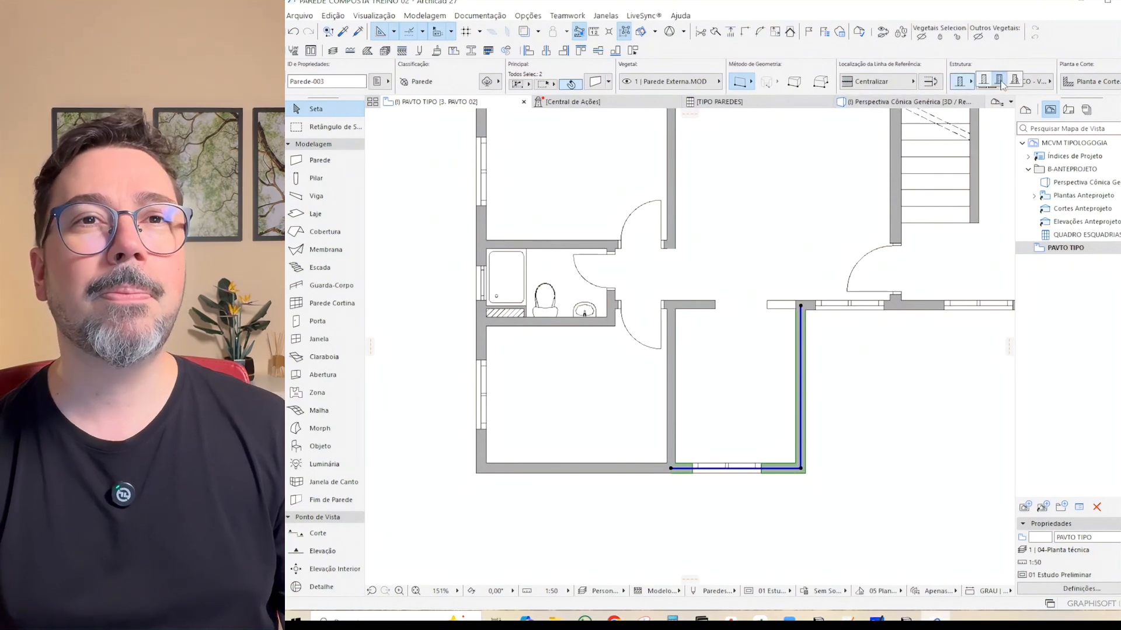
click(1000, 82)
click(1018, 81)
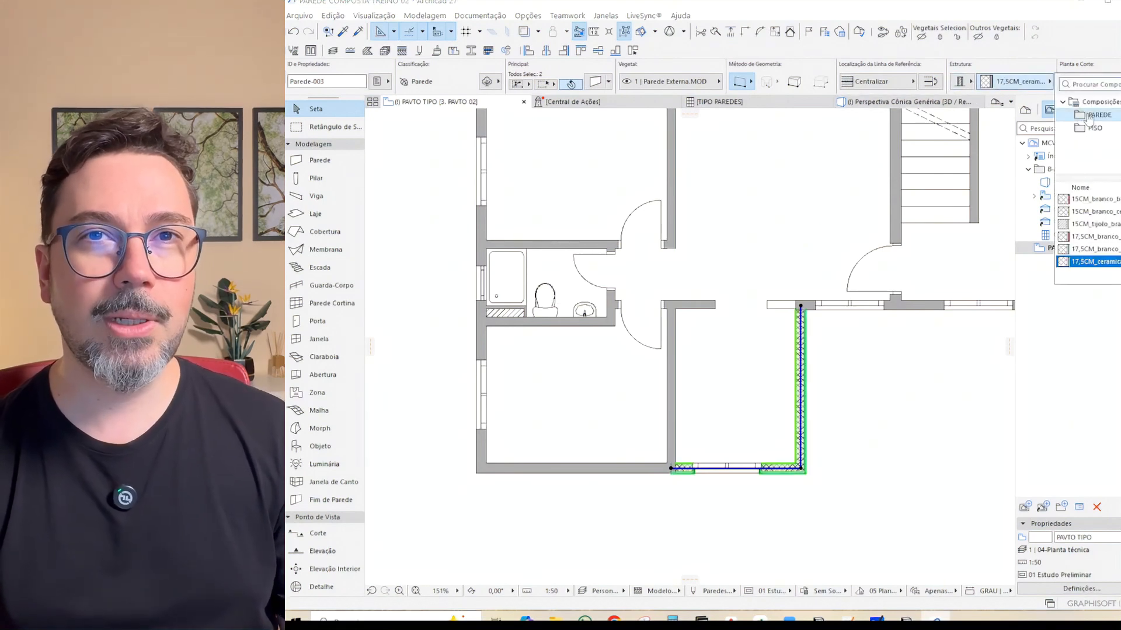
click(1105, 236)
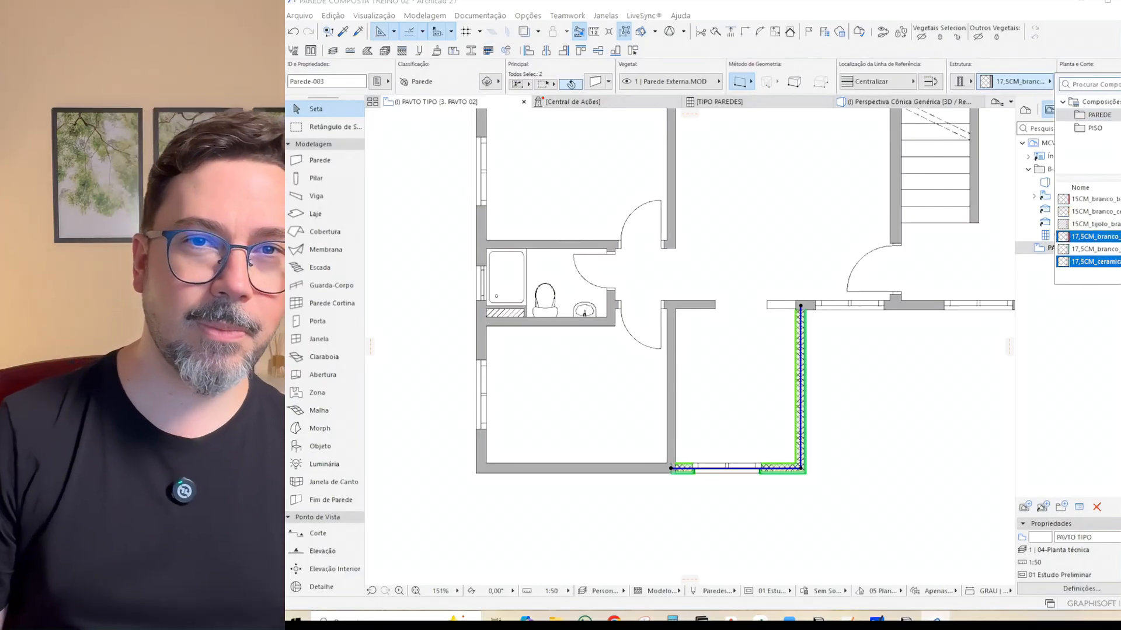
click(1098, 262)
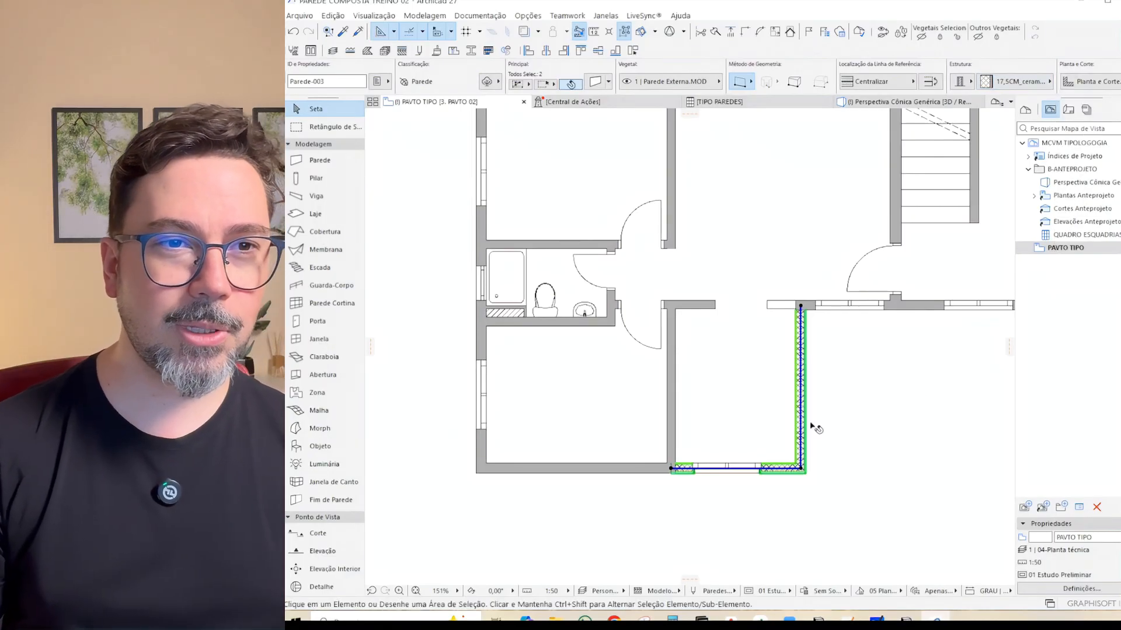
click(818, 433)
scroll(805, 432, up, 3)
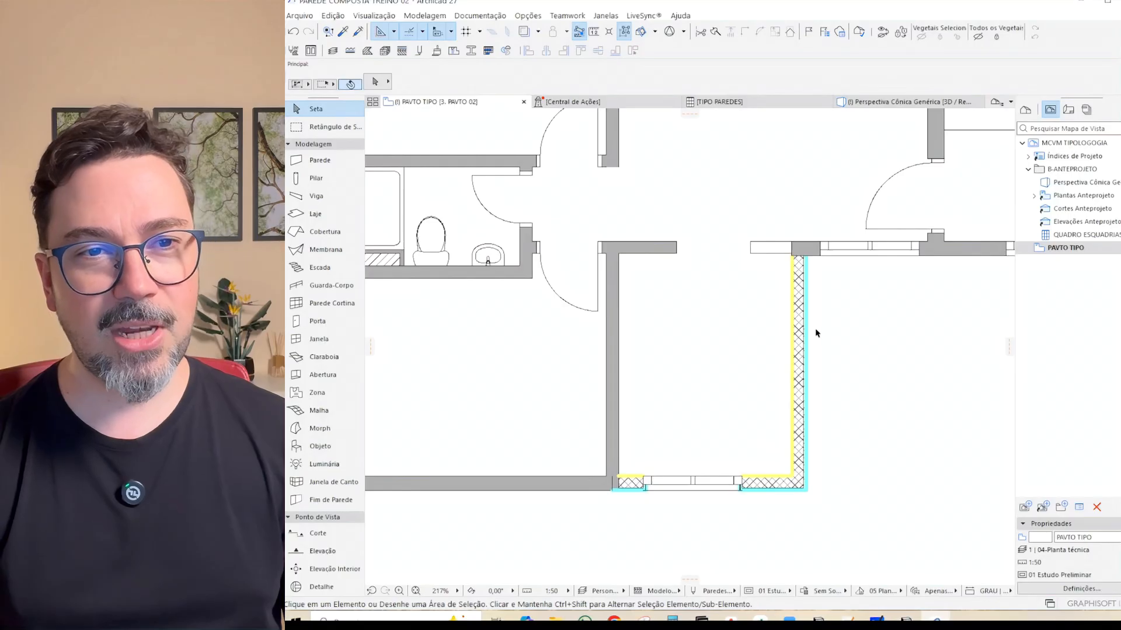
- Assign the 17,5CM_branco_textura bege composite to the left apartment's long left exterior wall and the lower bedroom's bottom exterior wall
scroll(775, 500, down, 3)
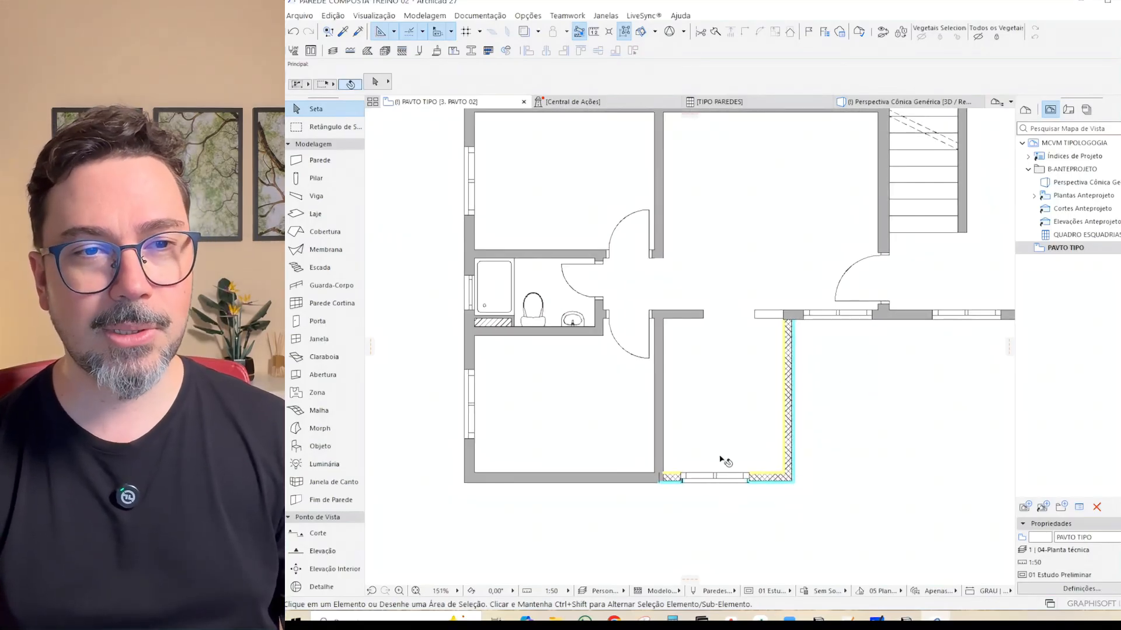
middle_drag(626, 469, 773, 489)
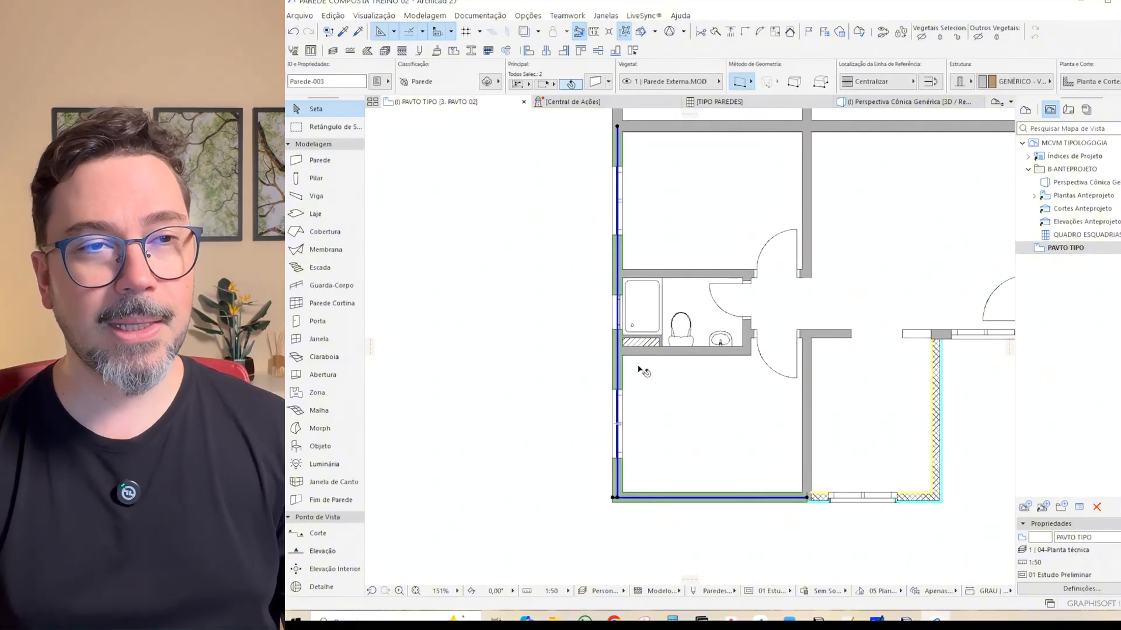
click(967, 81)
click(1003, 81)
click(1013, 82)
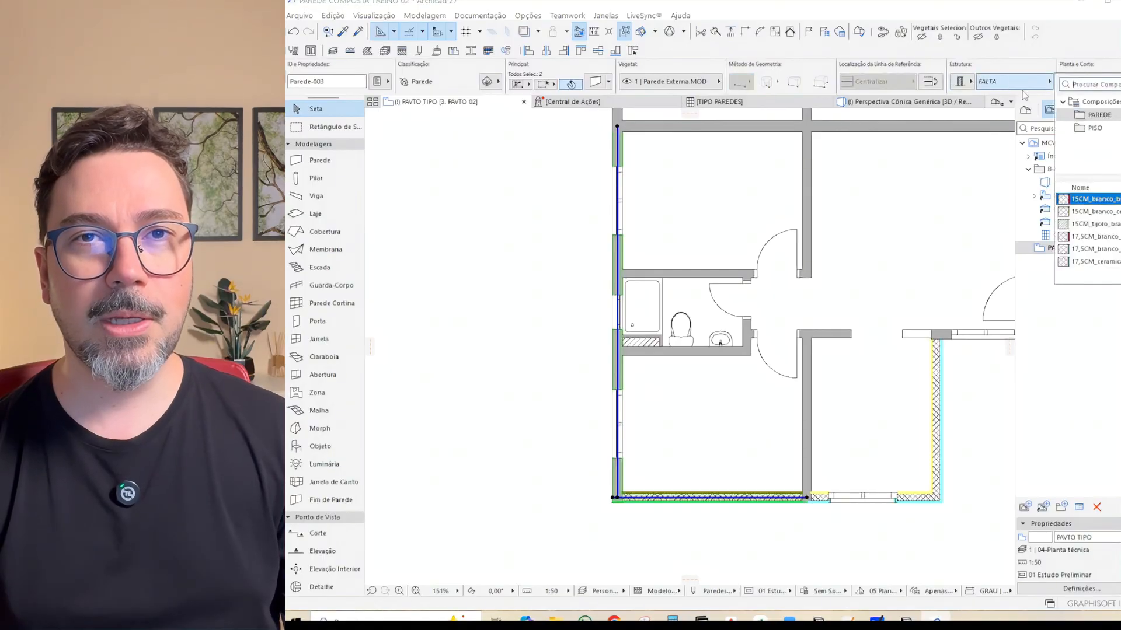
click(1101, 251)
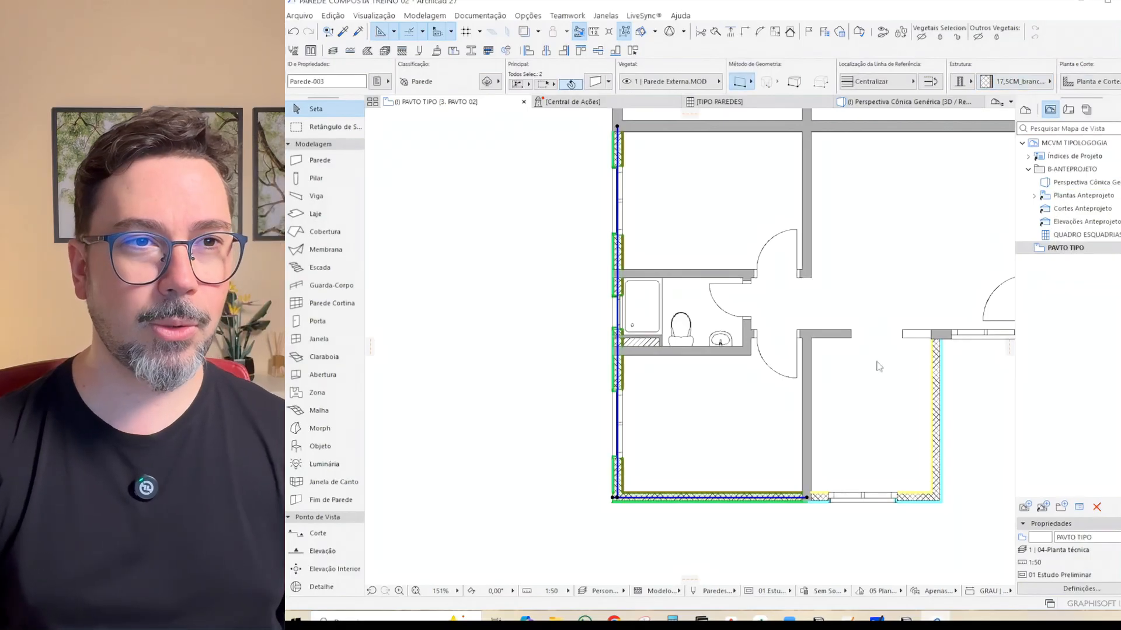
key(Escape)
scroll(625, 413, up, 2)
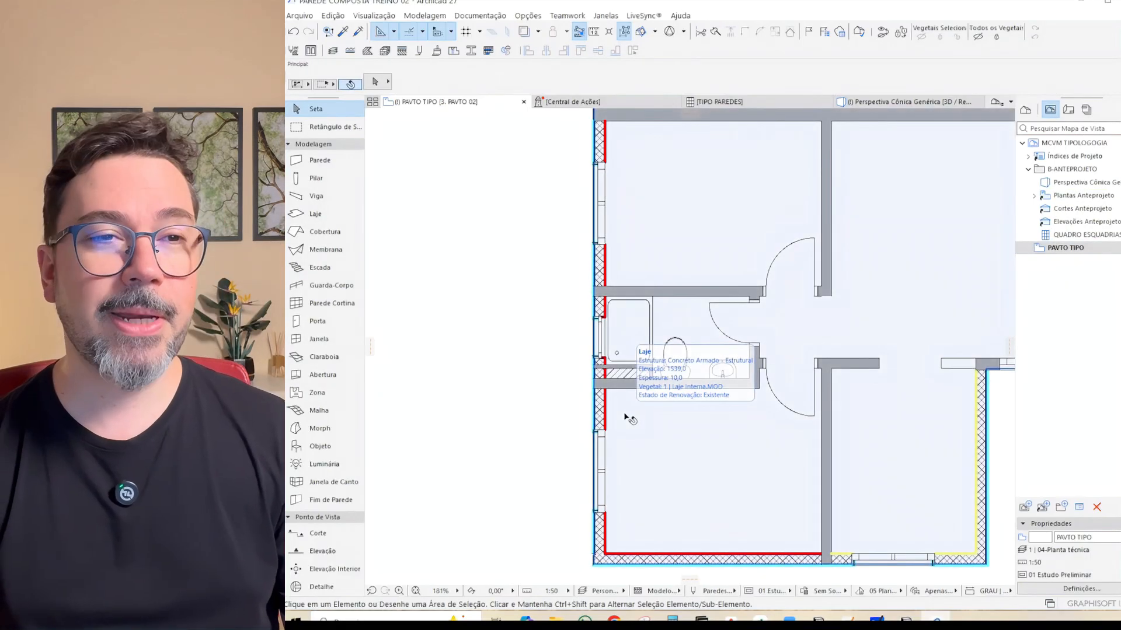
- Split the left apartment's long left exterior wall at the bathroom's lower and upper walls, keeping the bathroom segment selected
scroll(596, 351, up, 1)
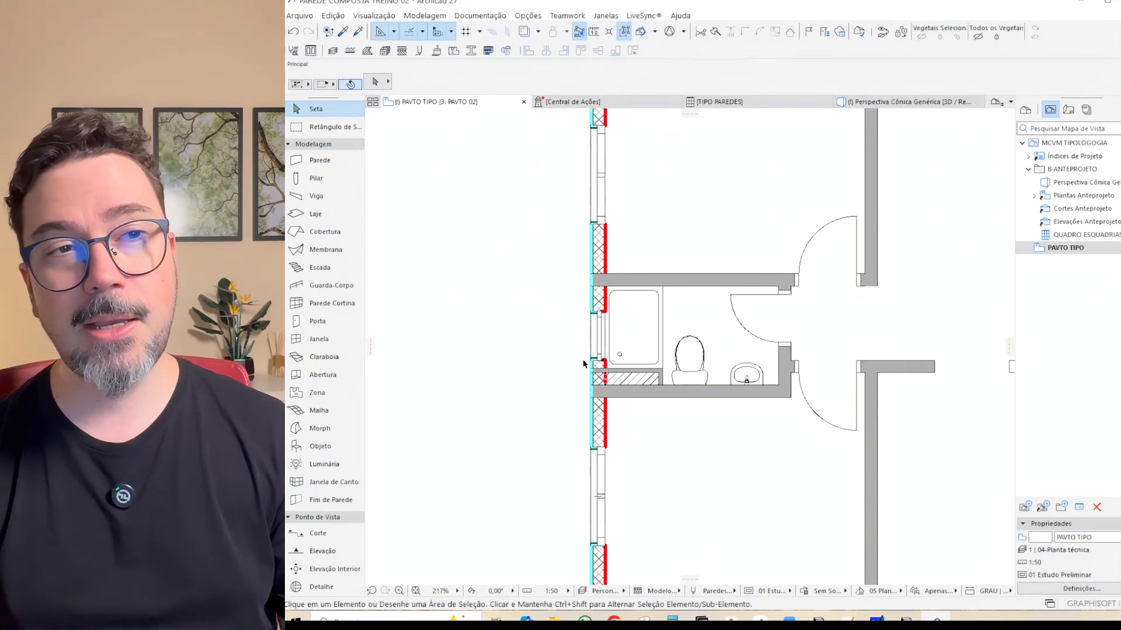
click(600, 425)
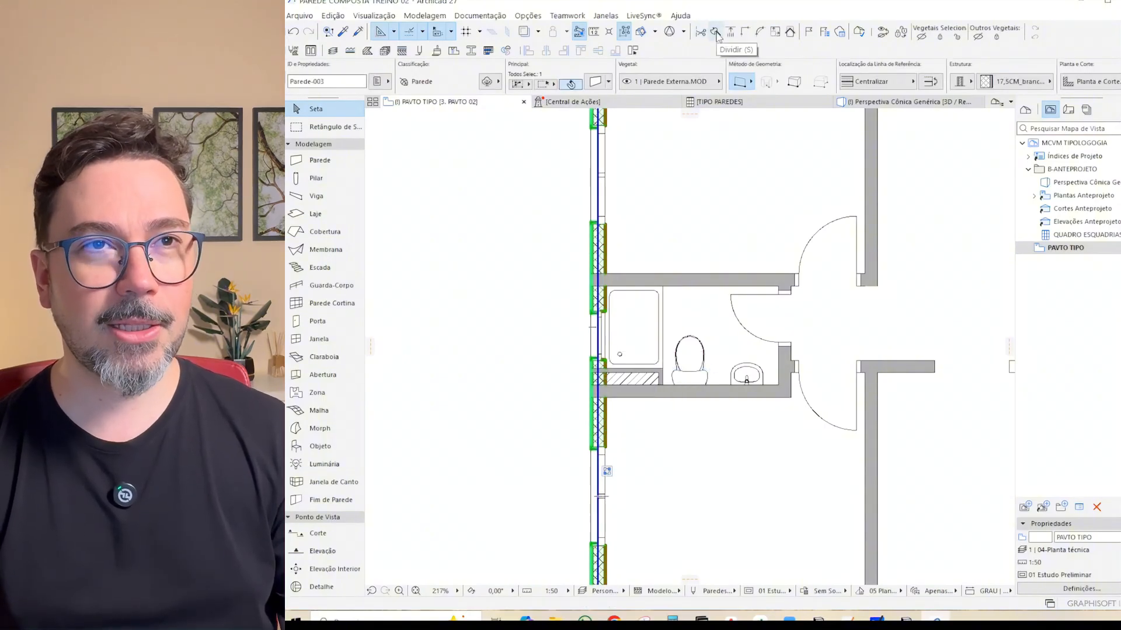
click(715, 33)
click(598, 392)
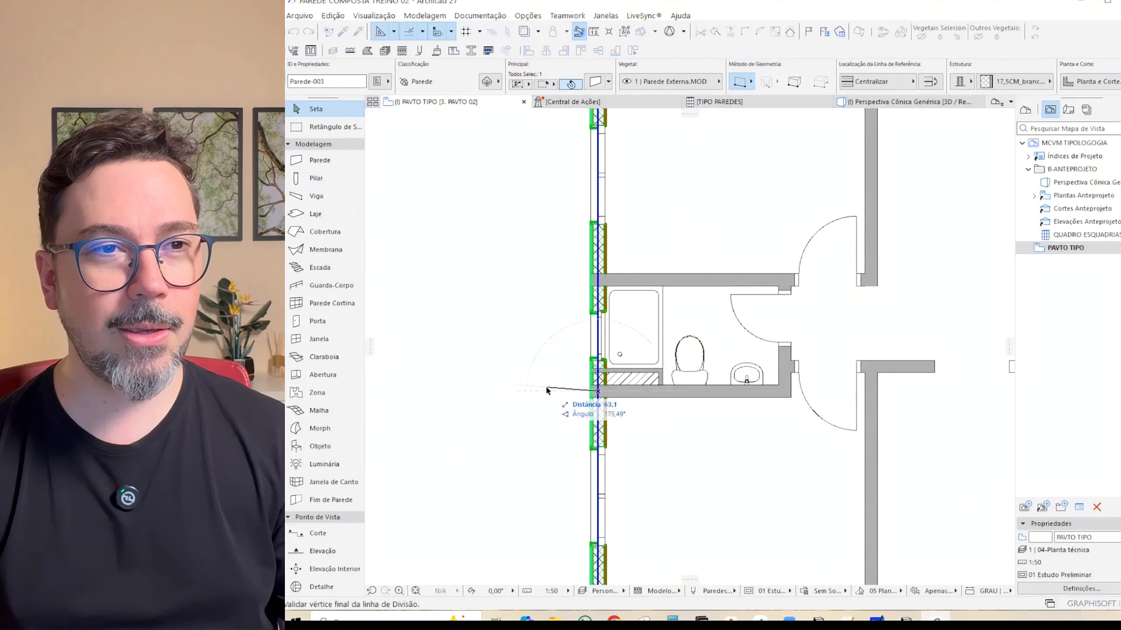
click(546, 390)
click(583, 311)
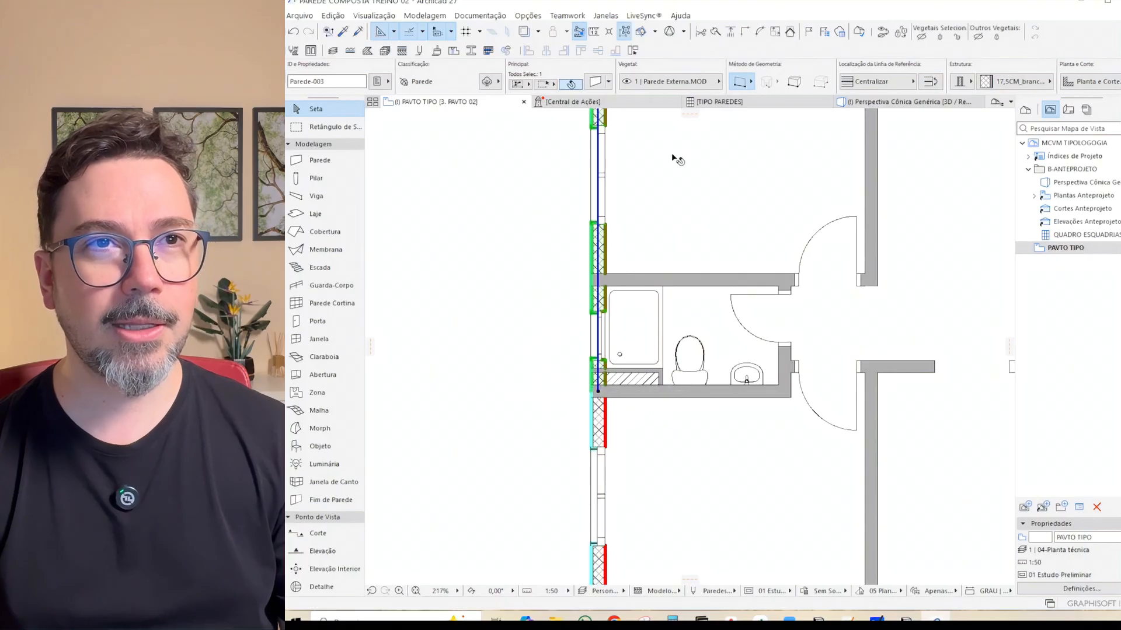
click(715, 33)
click(598, 280)
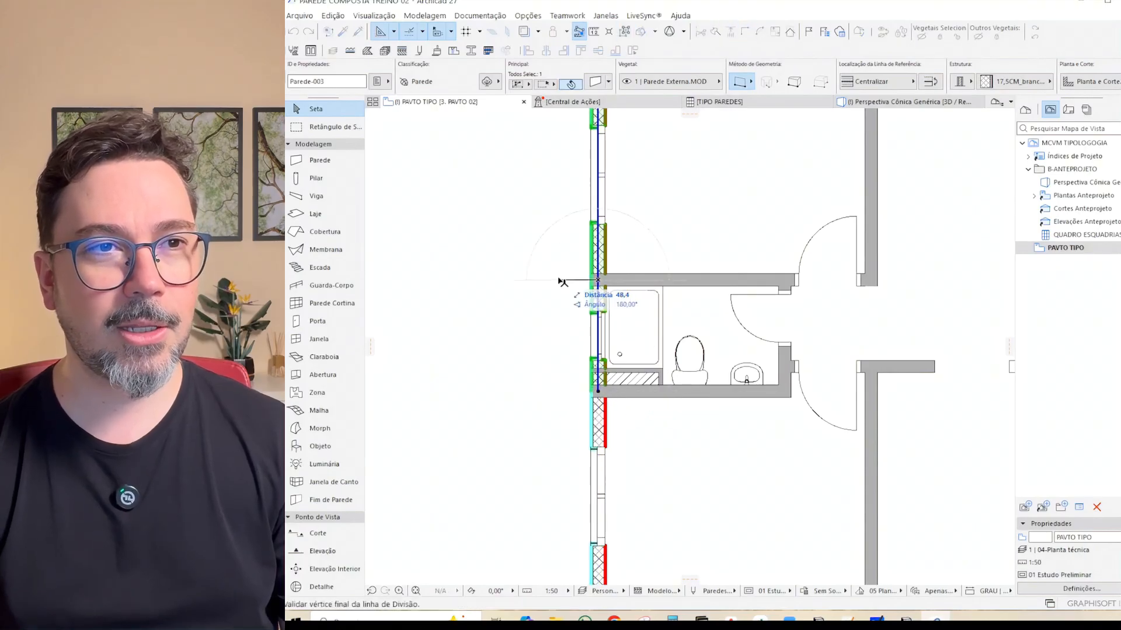
click(555, 282)
click(529, 360)
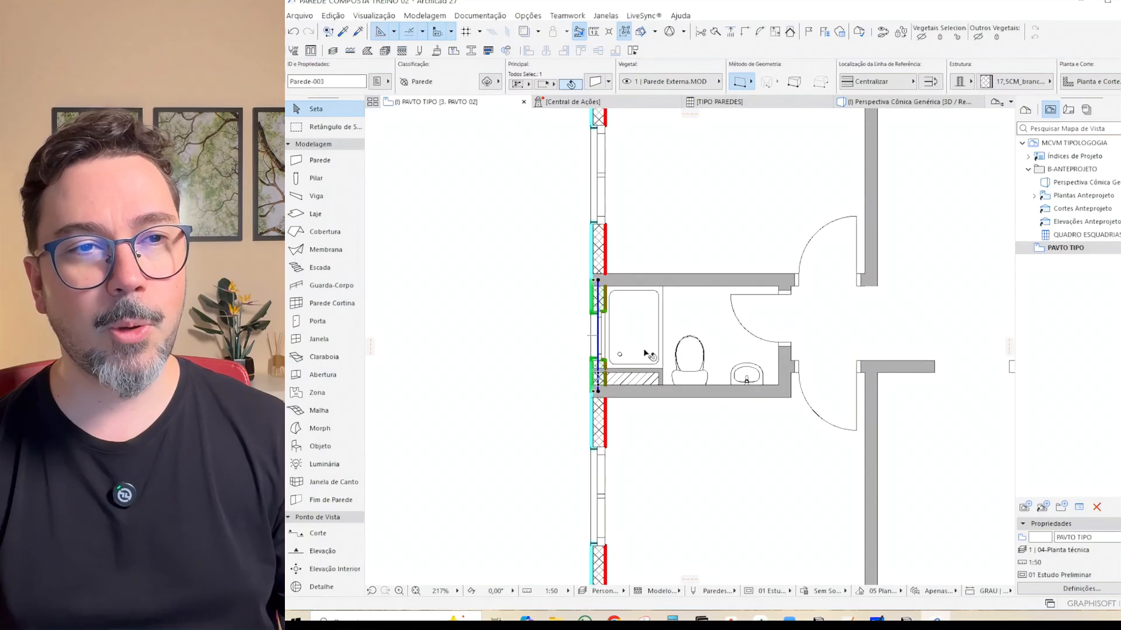
- Assign the 17,5CM_ceramica_textura bege composite to the bathroom segment of the left exterior wall
click(1028, 84)
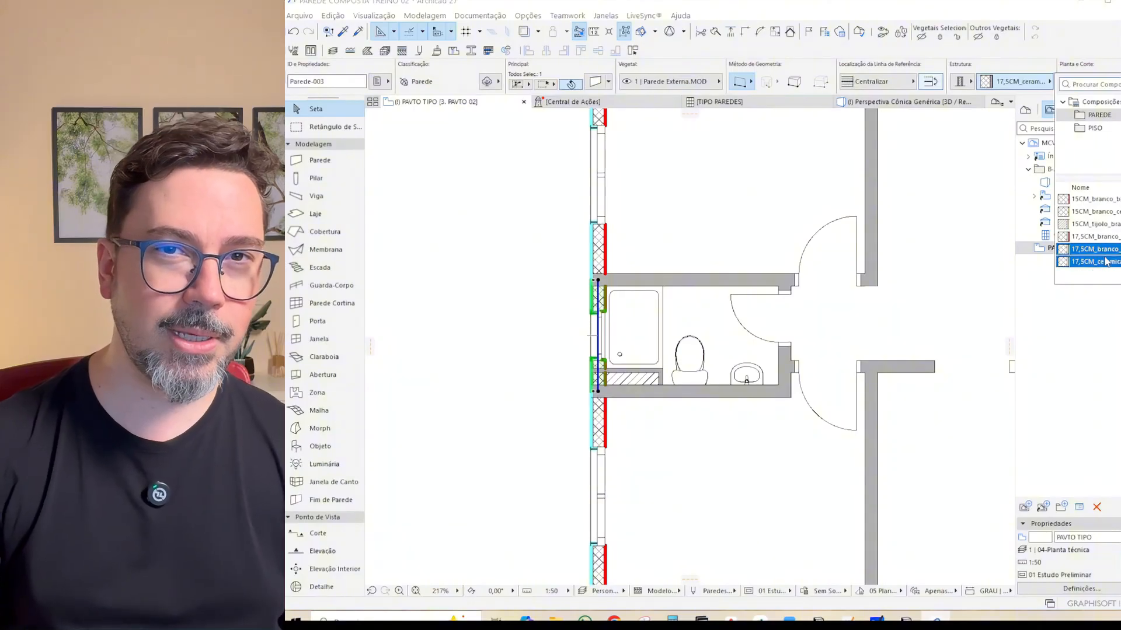
click(1103, 262)
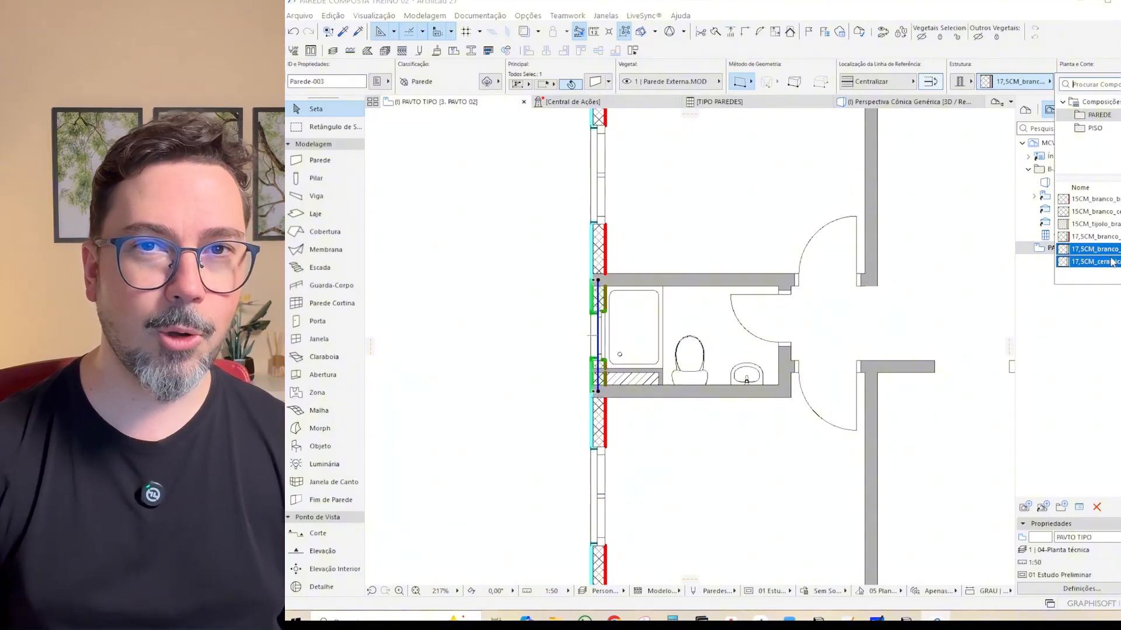
key(Escape)
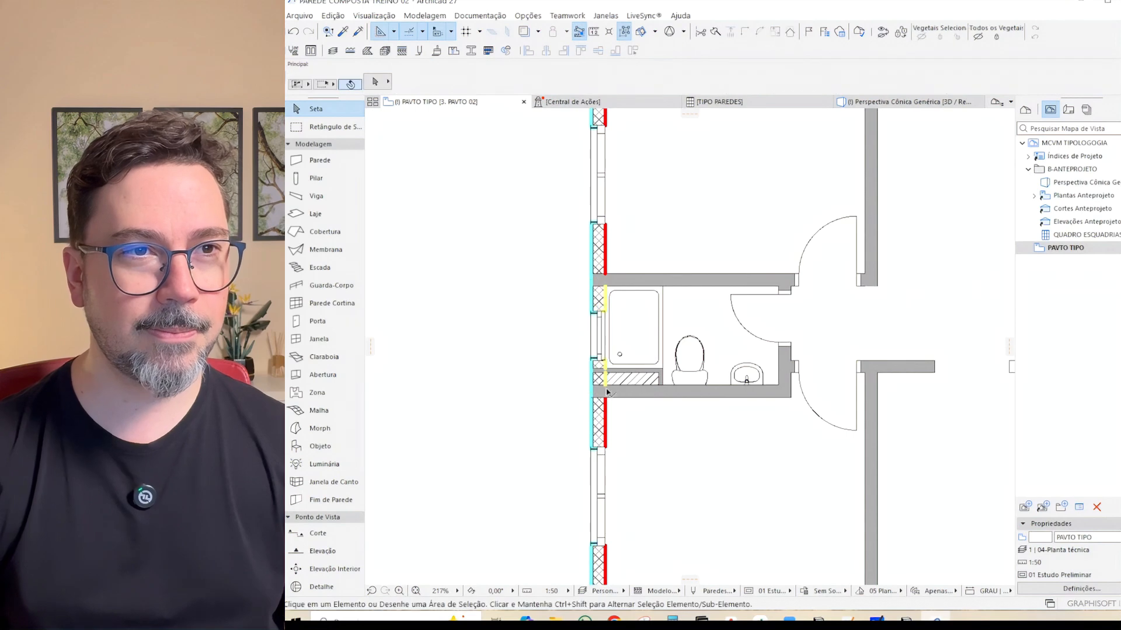
- Change the bathroom's lower, right and upper interior walls to a composite structure using 15CM_branco_ceramica
middle_drag(580, 368, 596, 273)
click(687, 298)
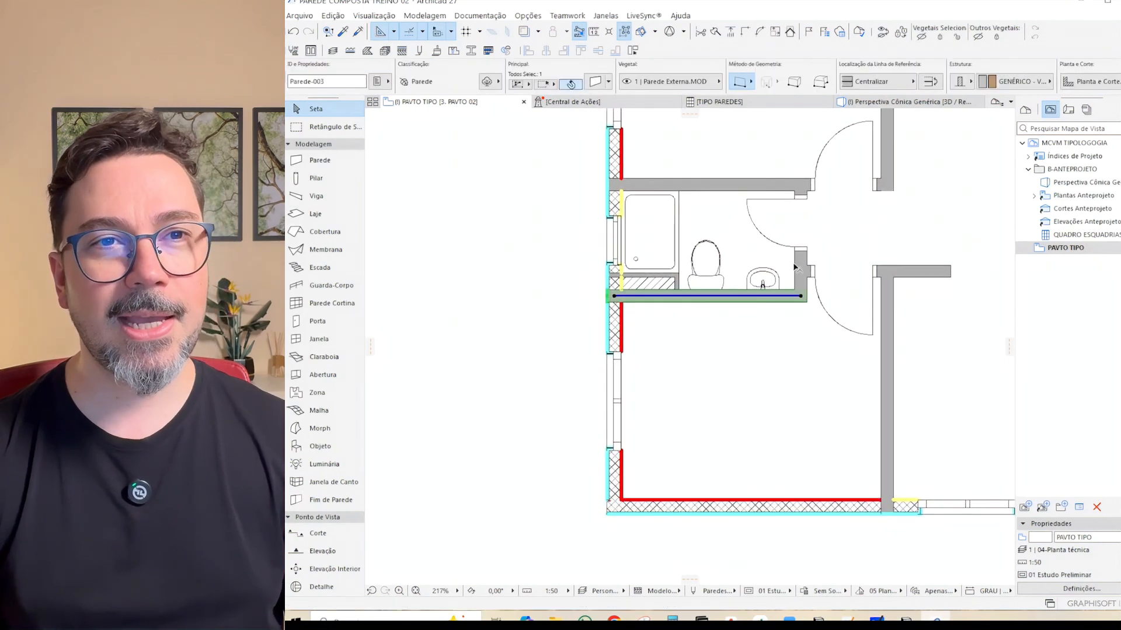
shift+click(800, 267)
shift+click(743, 185)
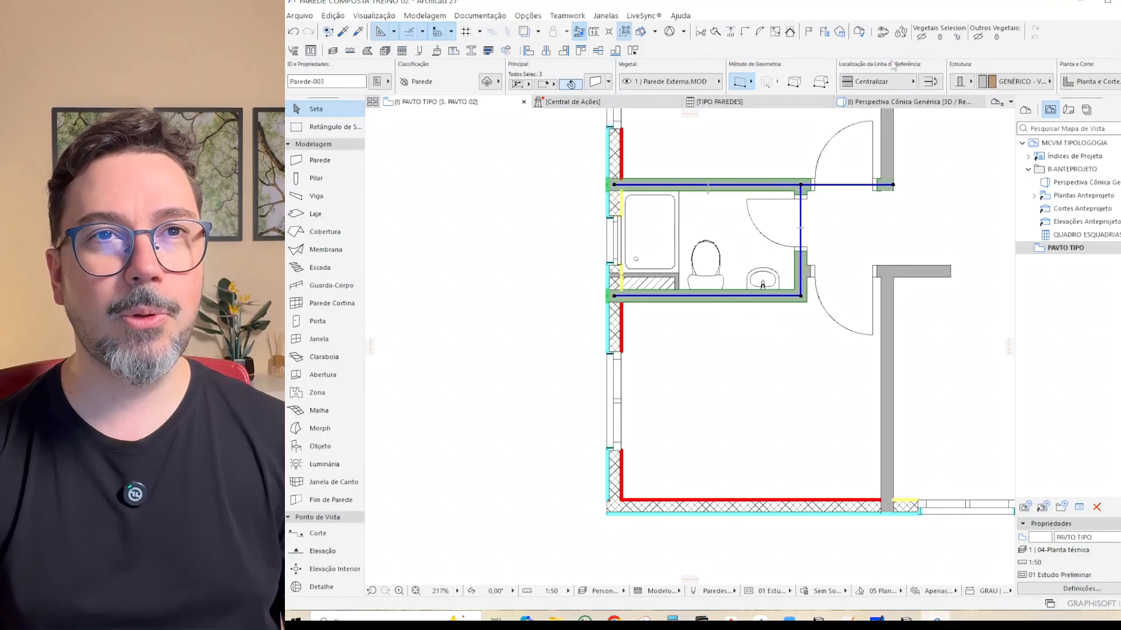
click(962, 80)
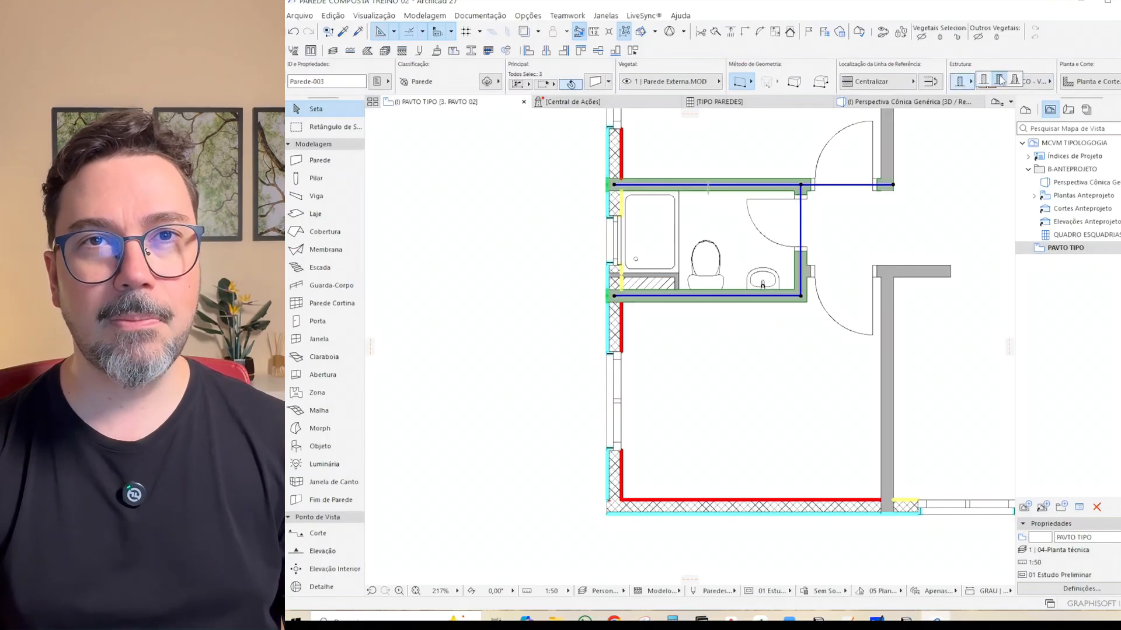
click(999, 80)
click(1012, 82)
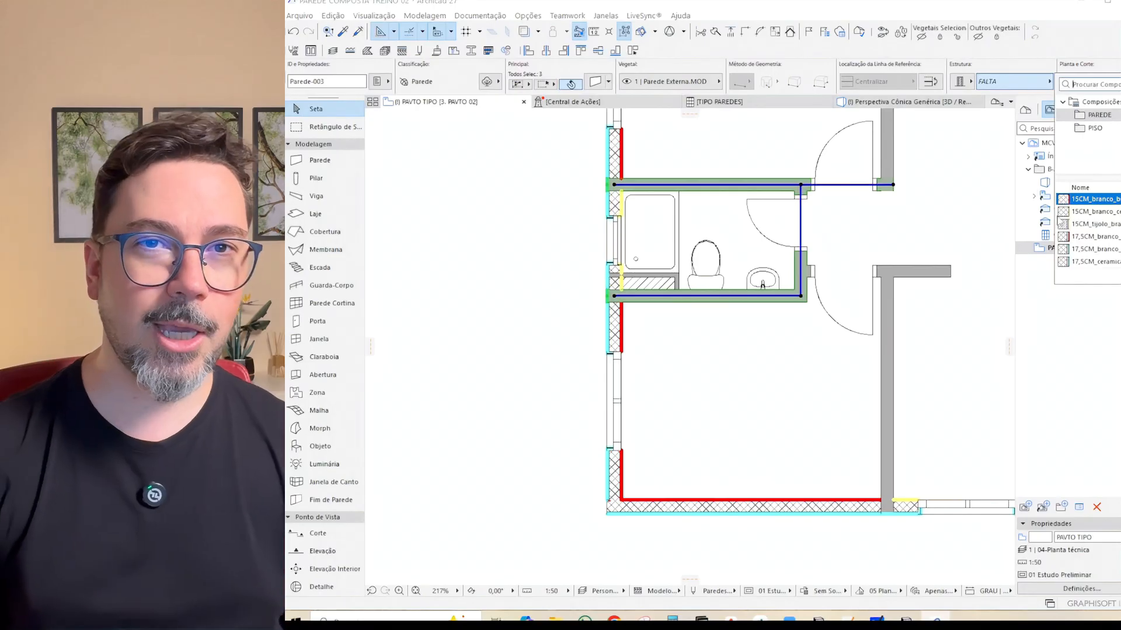
click(1075, 212)
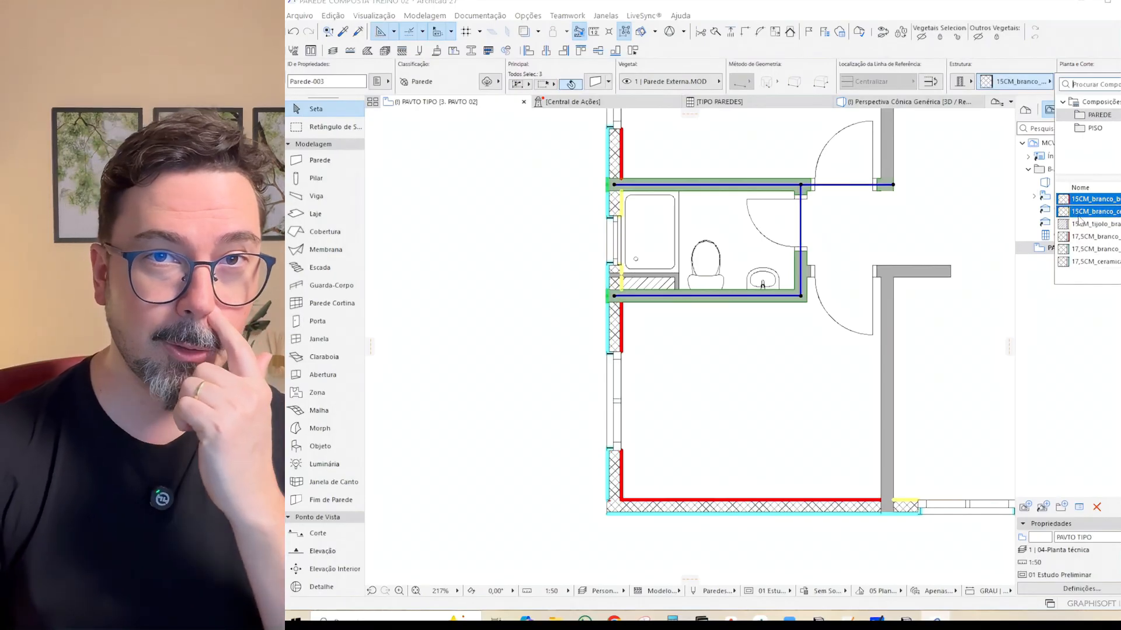
double_click(1081, 212)
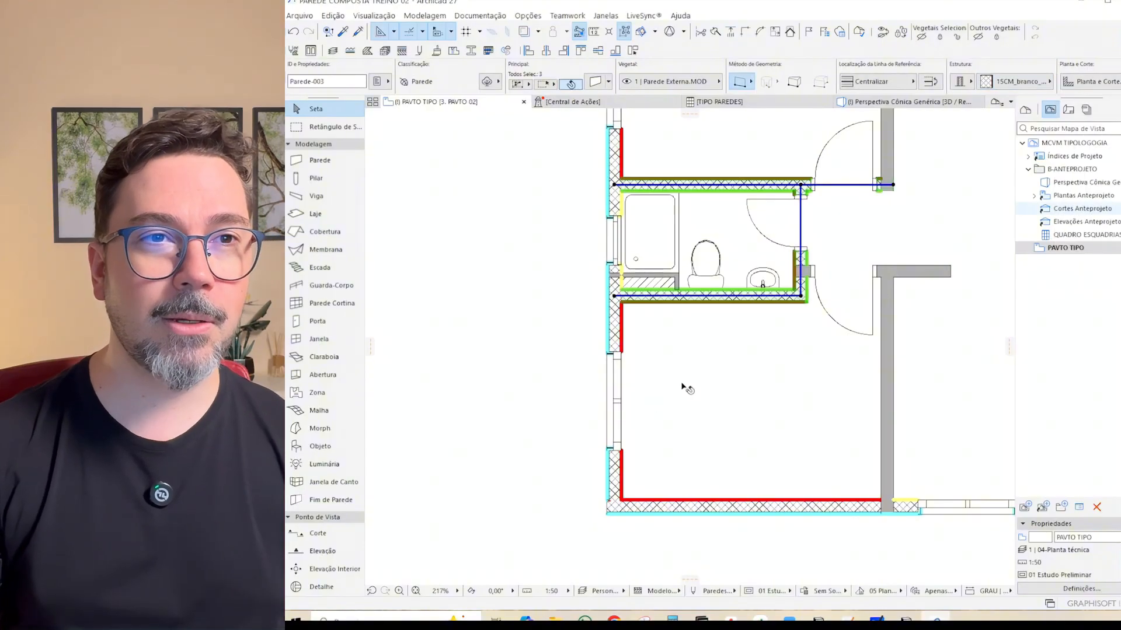
key(Escape)
- Flip the bathroom's right wall beside the door so its yellow ceramic side faces the bathroom
scroll(805, 316, up, 2)
middle_drag(806, 316, 798, 368)
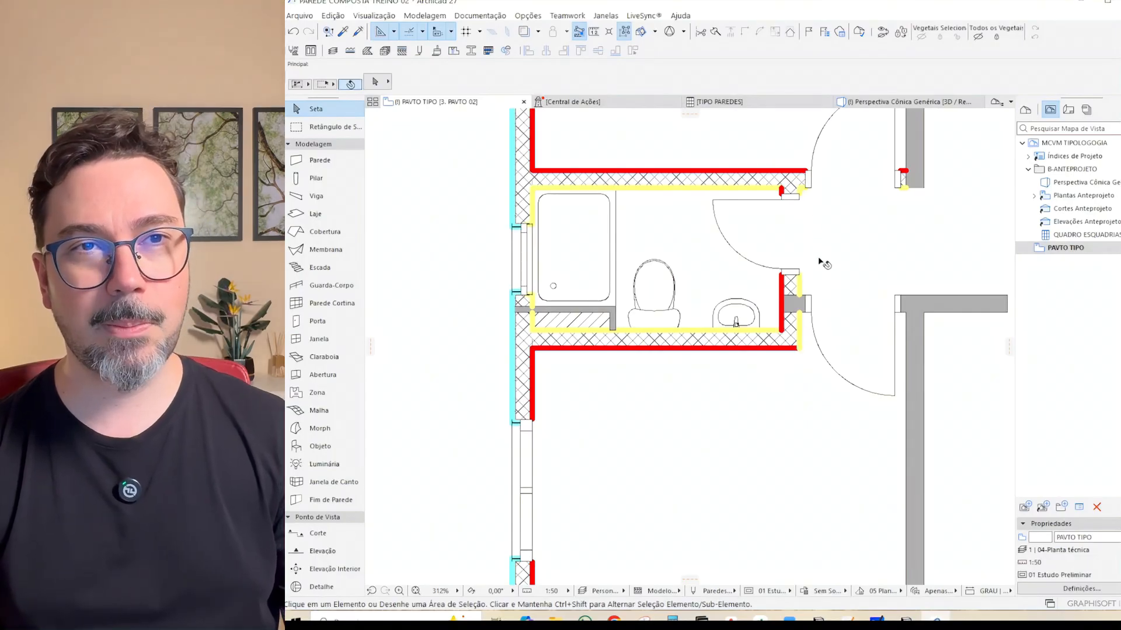
mouse_move(777, 323)
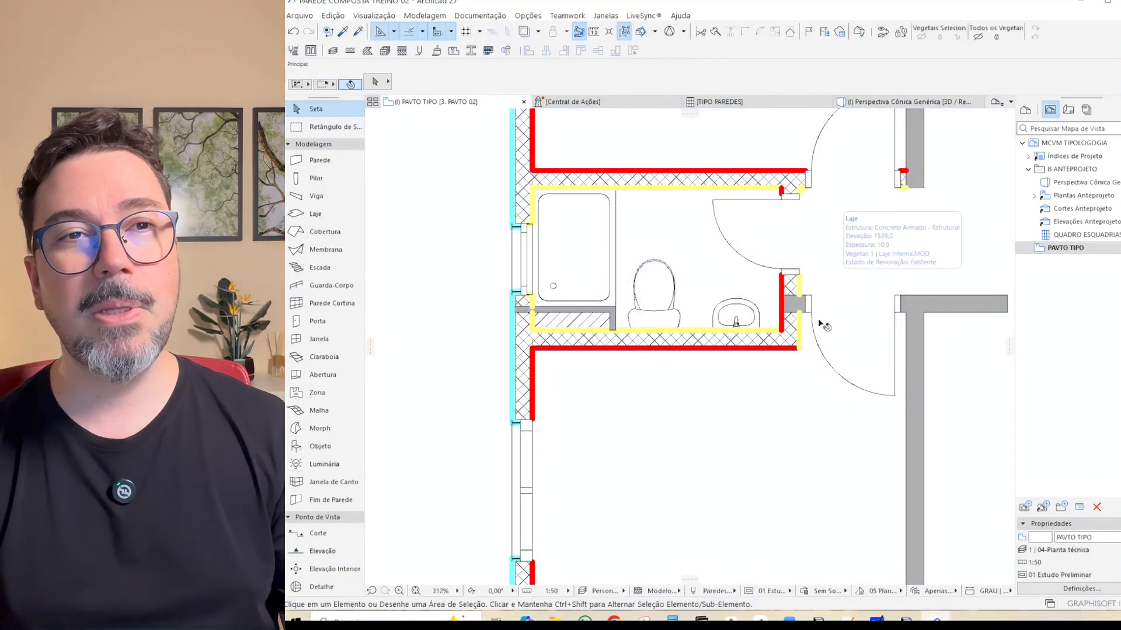
click(791, 325)
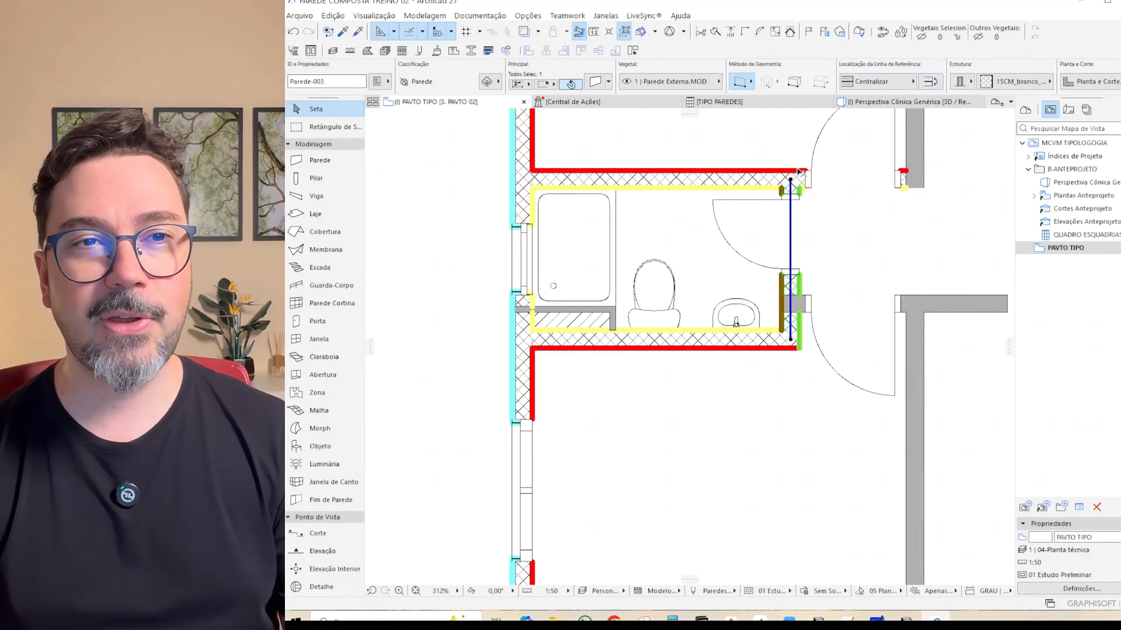
click(930, 82)
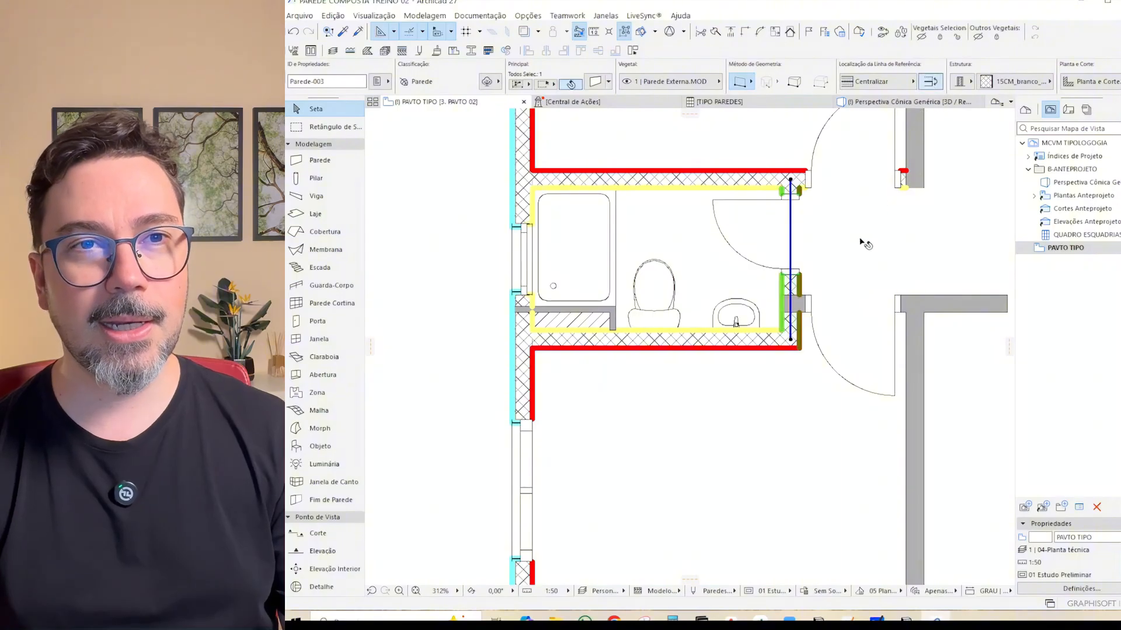
key(Escape)
scroll(833, 262, down, 1)
scroll(824, 283, down, 3)
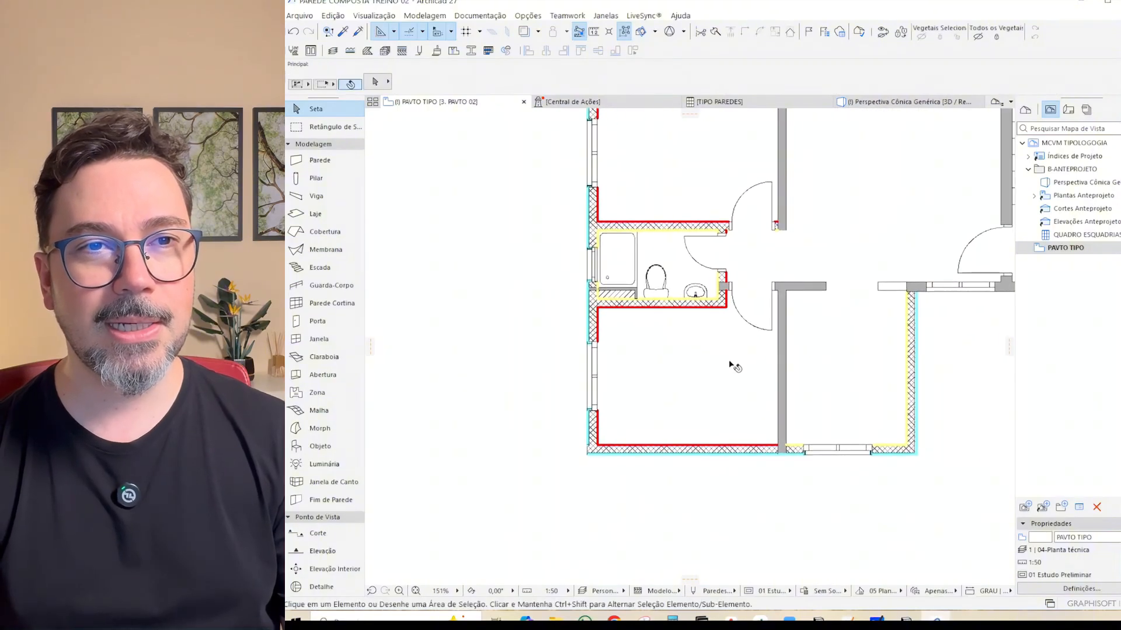
middle_drag(819, 258, 747, 368)
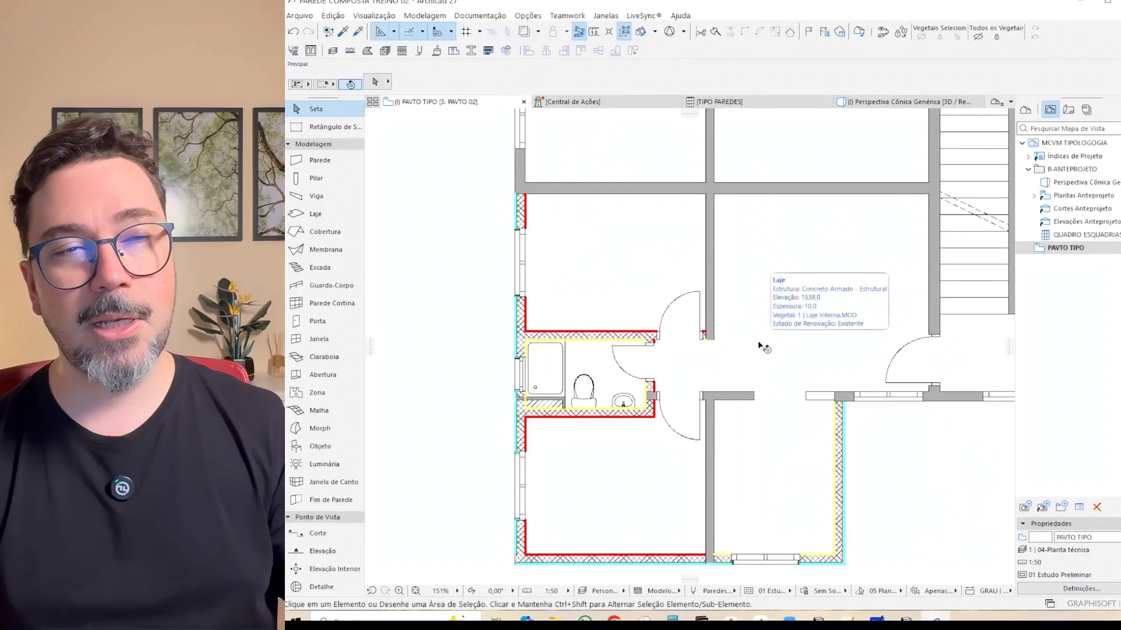